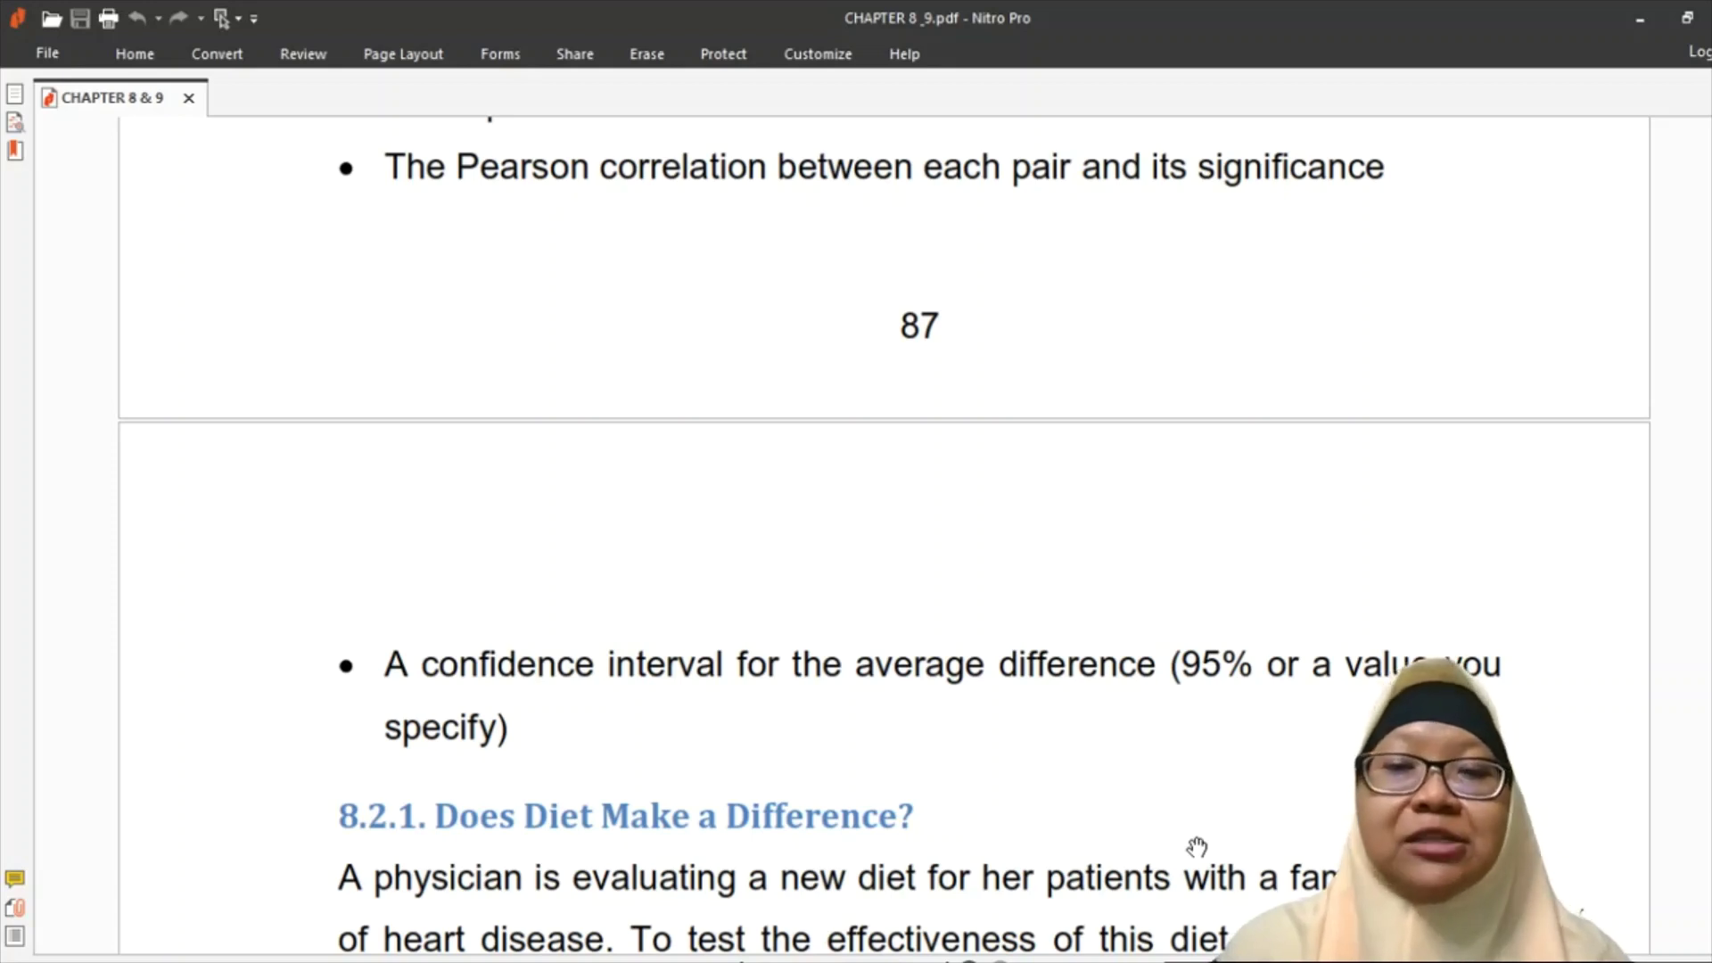
Step: Read section 8.2.1, Does Diet Make a Difference?, in the Chapter 8 & 9 PDF for the example's scenario and data file
scroll(1197, 845, "down", 1)
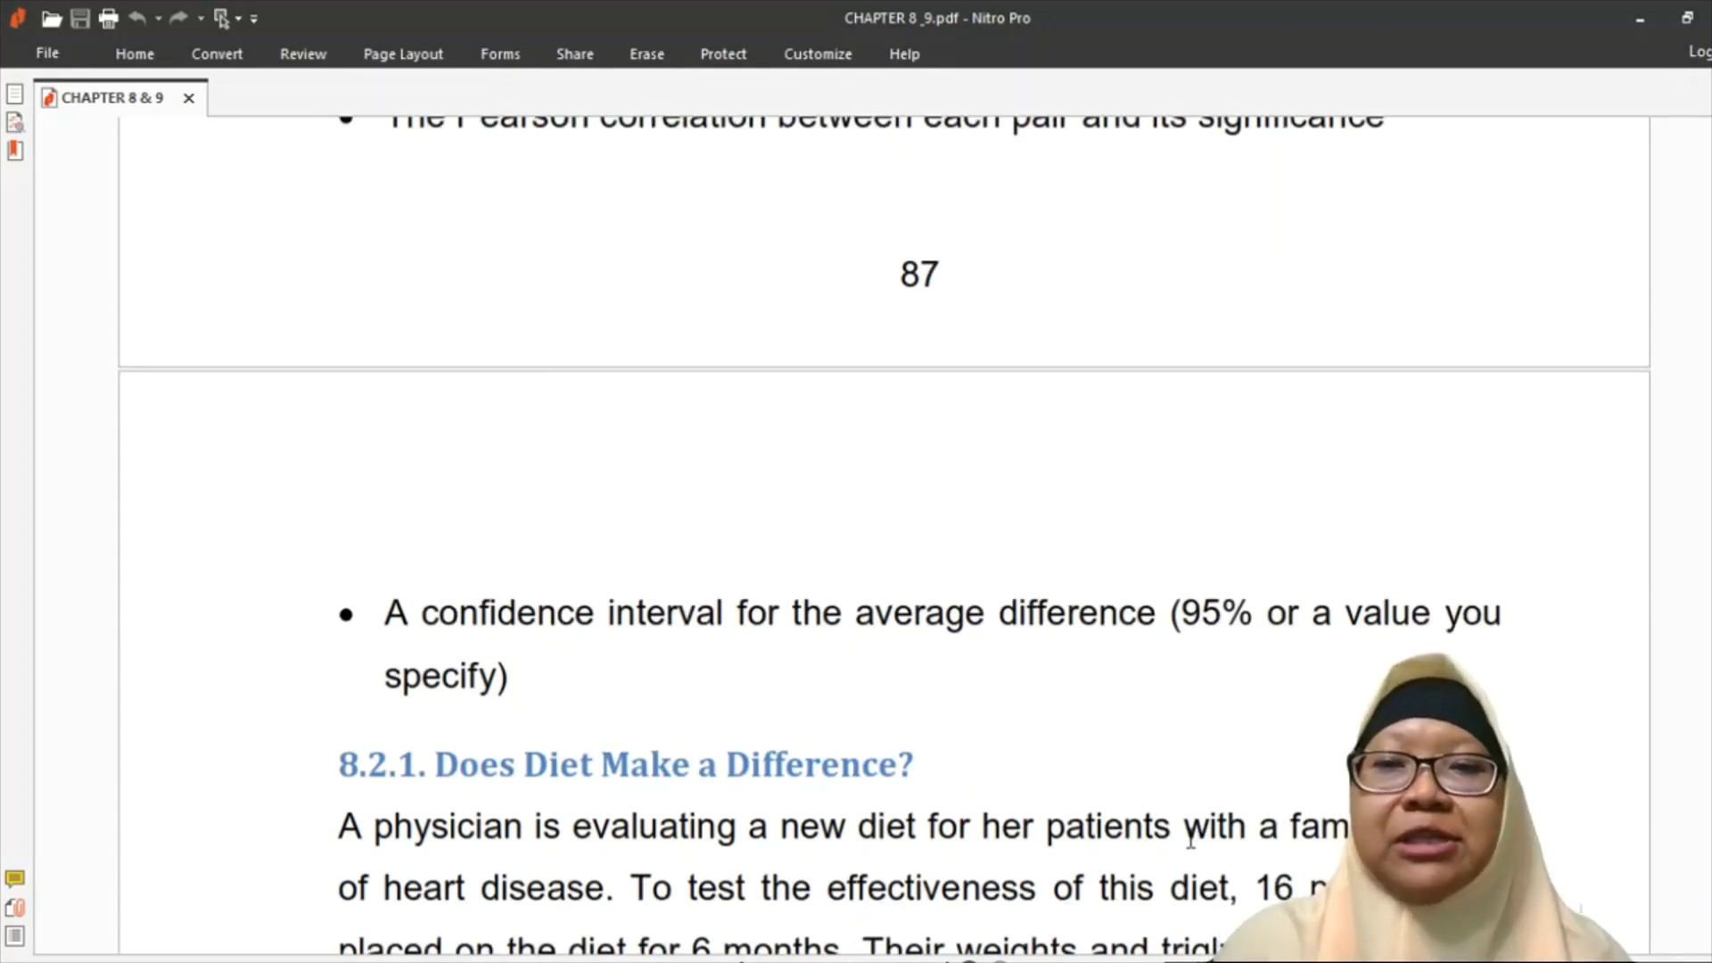
scroll(1190, 838, "down", 3)
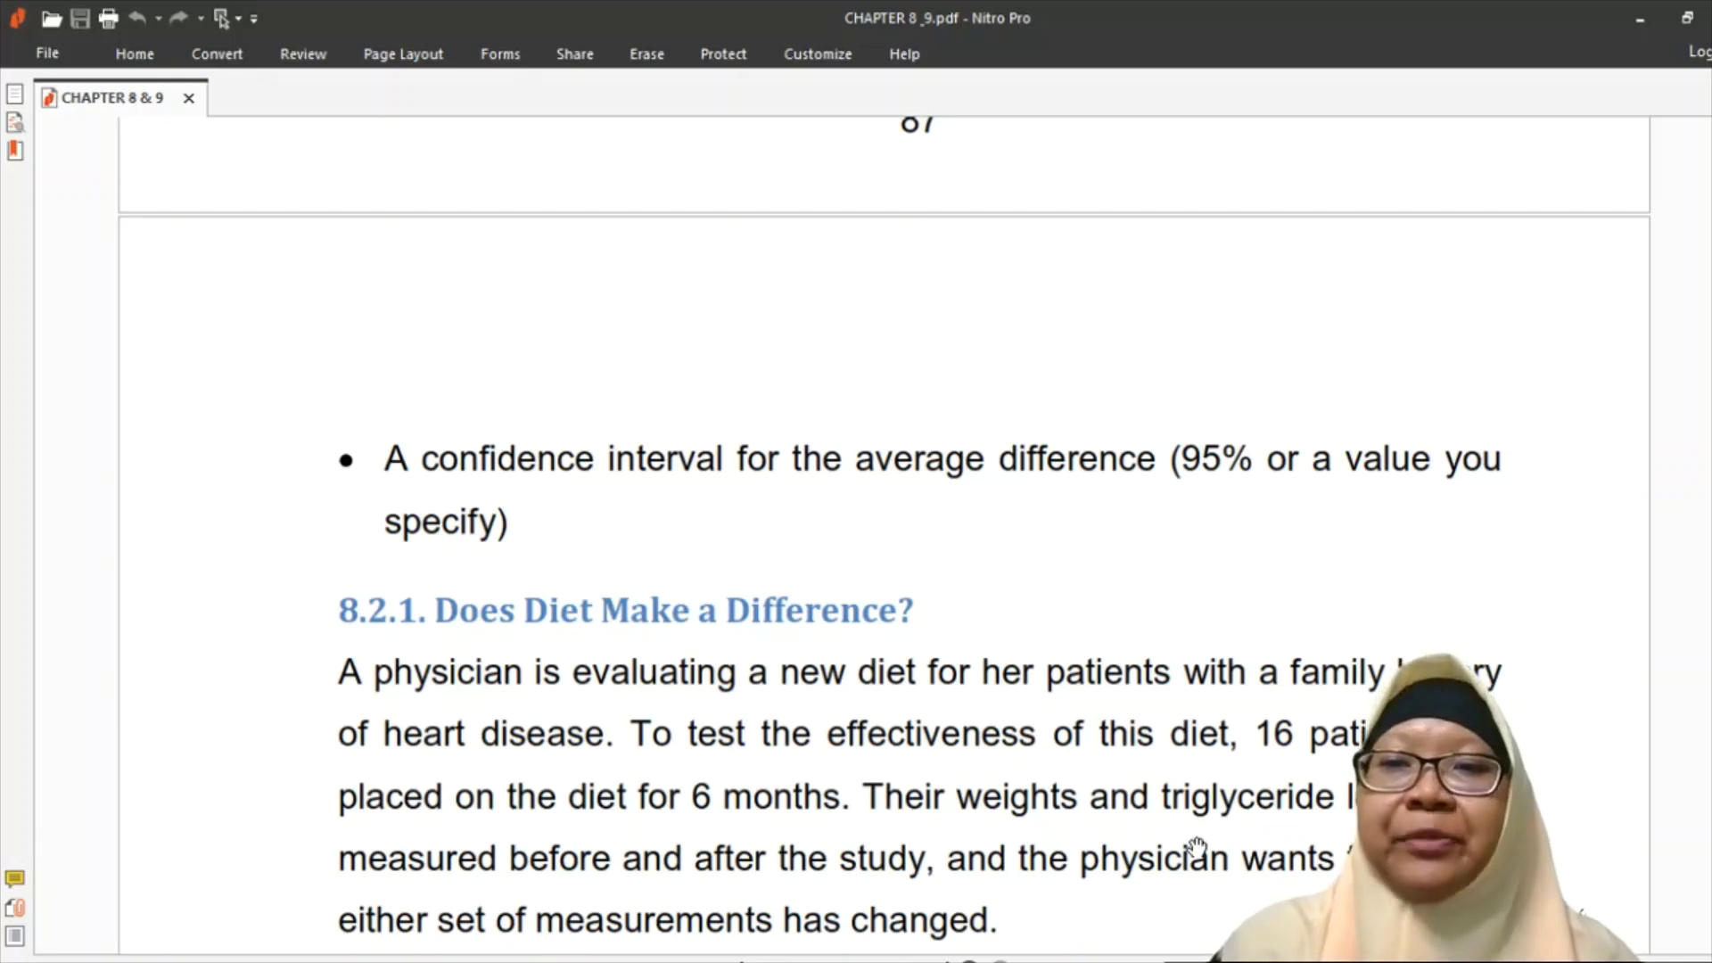
scroll(1195, 845, "down", 1)
scroll(1196, 847, "down", 1)
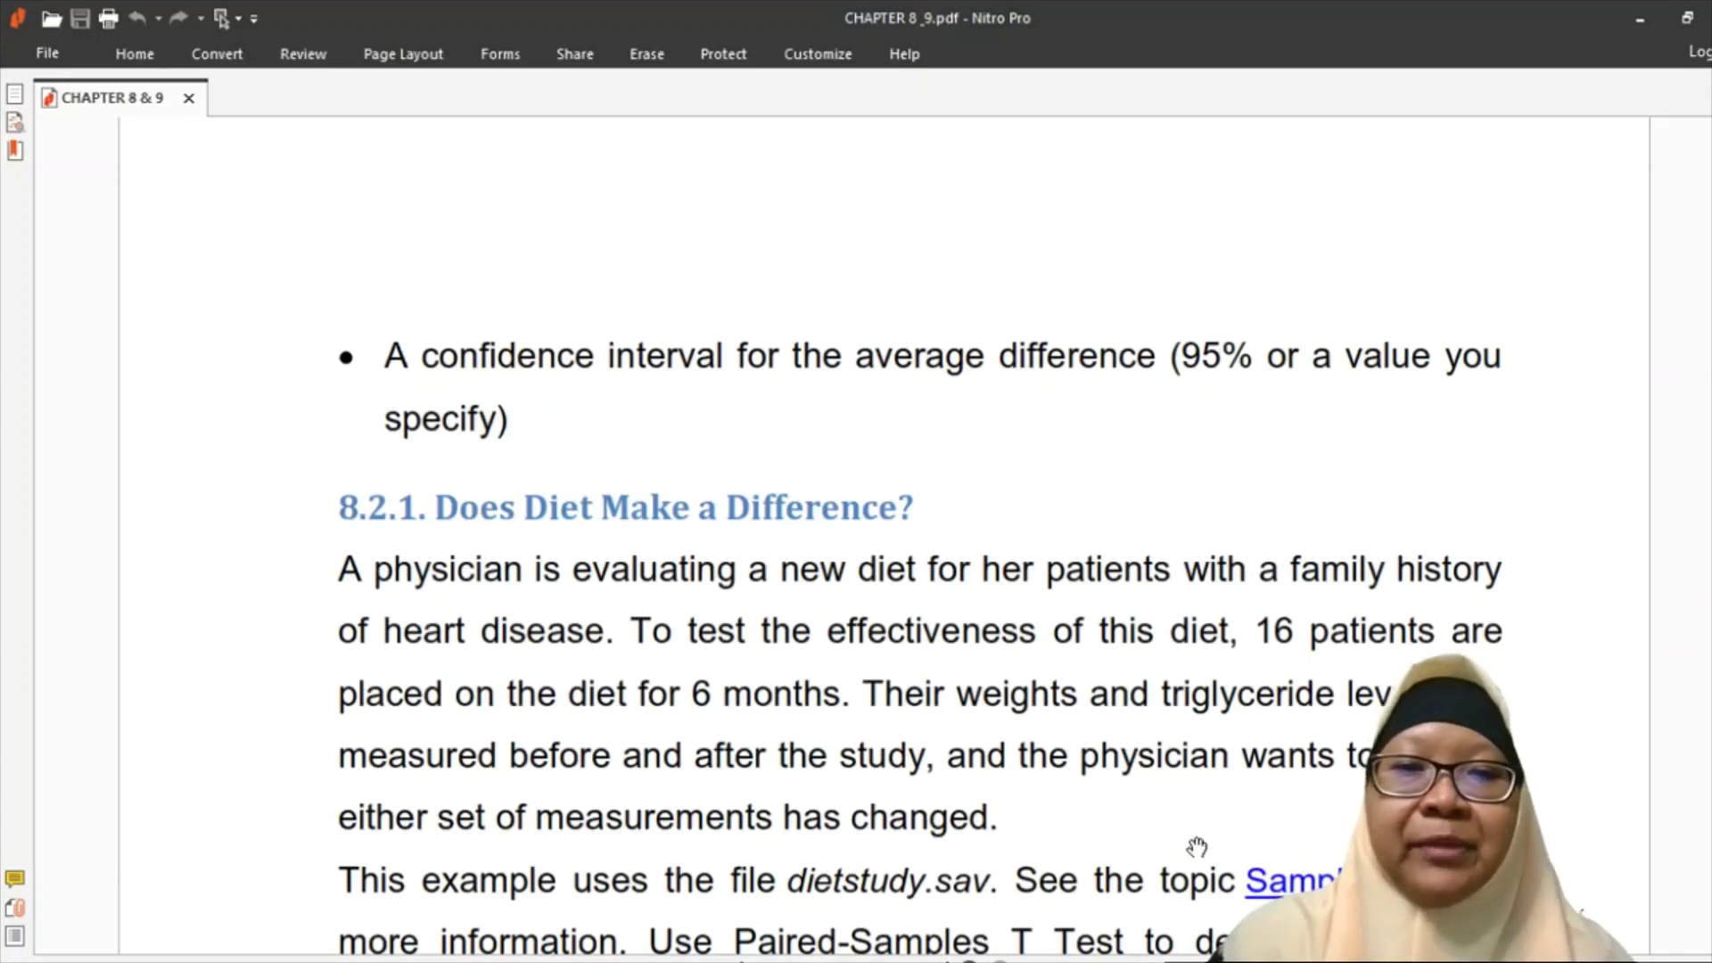
scroll(1197, 846, "down", 1)
scroll(1196, 846, "down", 1)
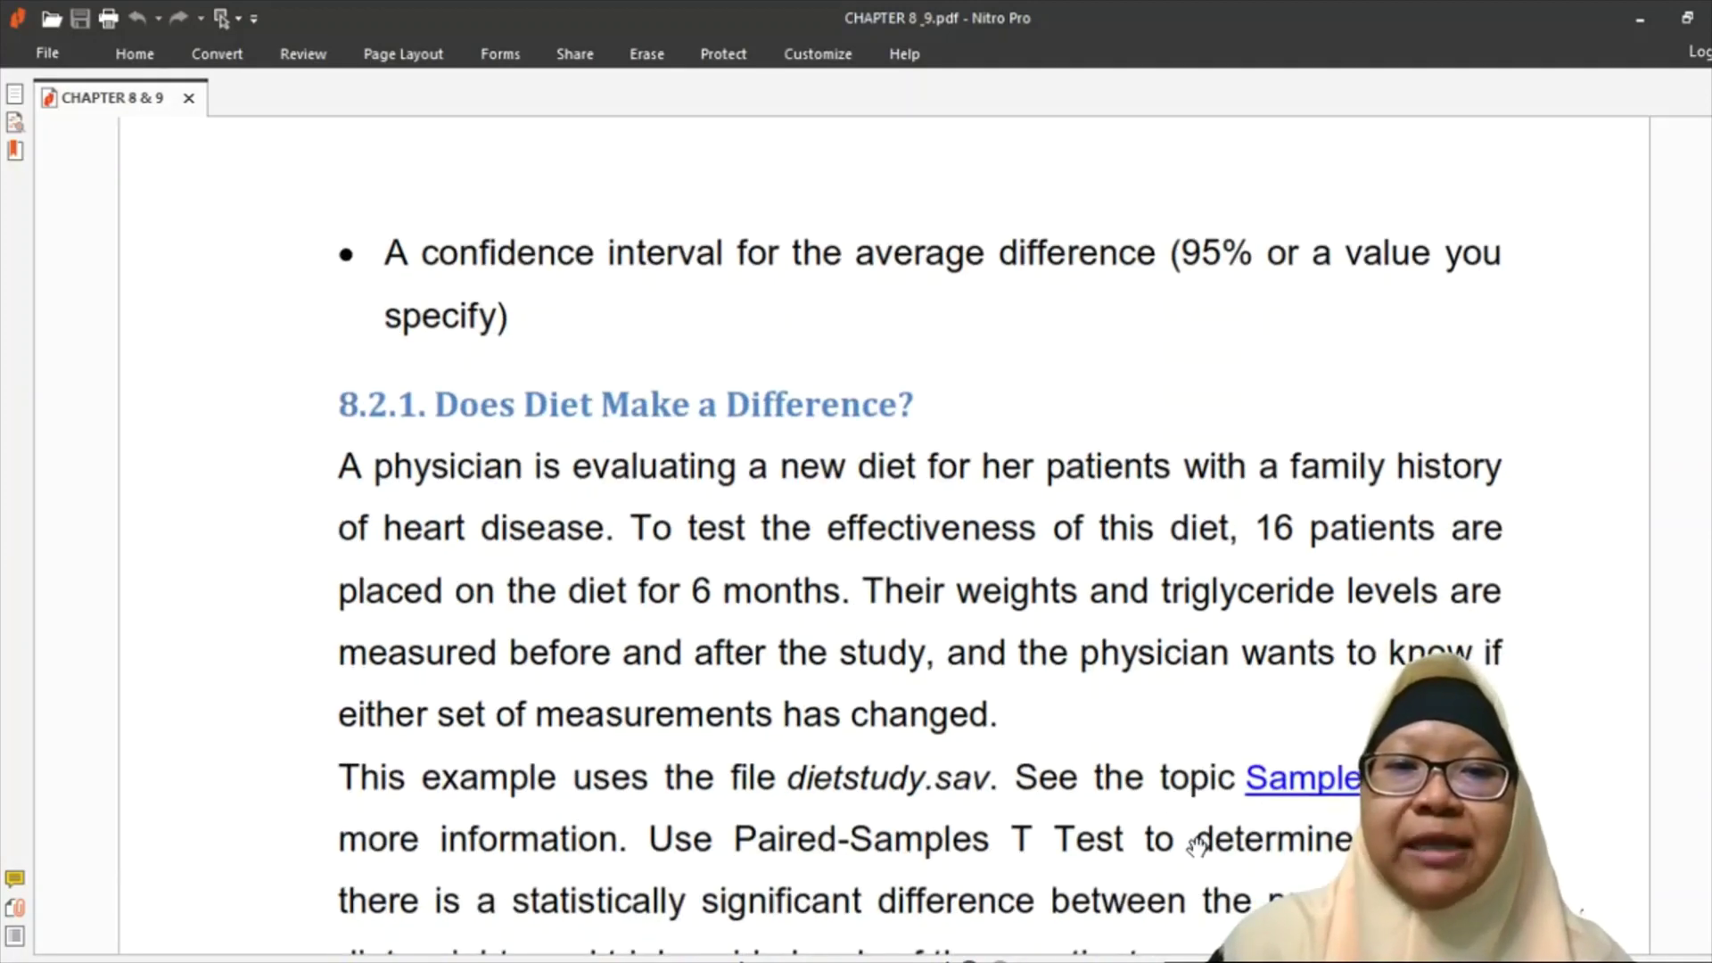
scroll(1197, 846, "down", 1)
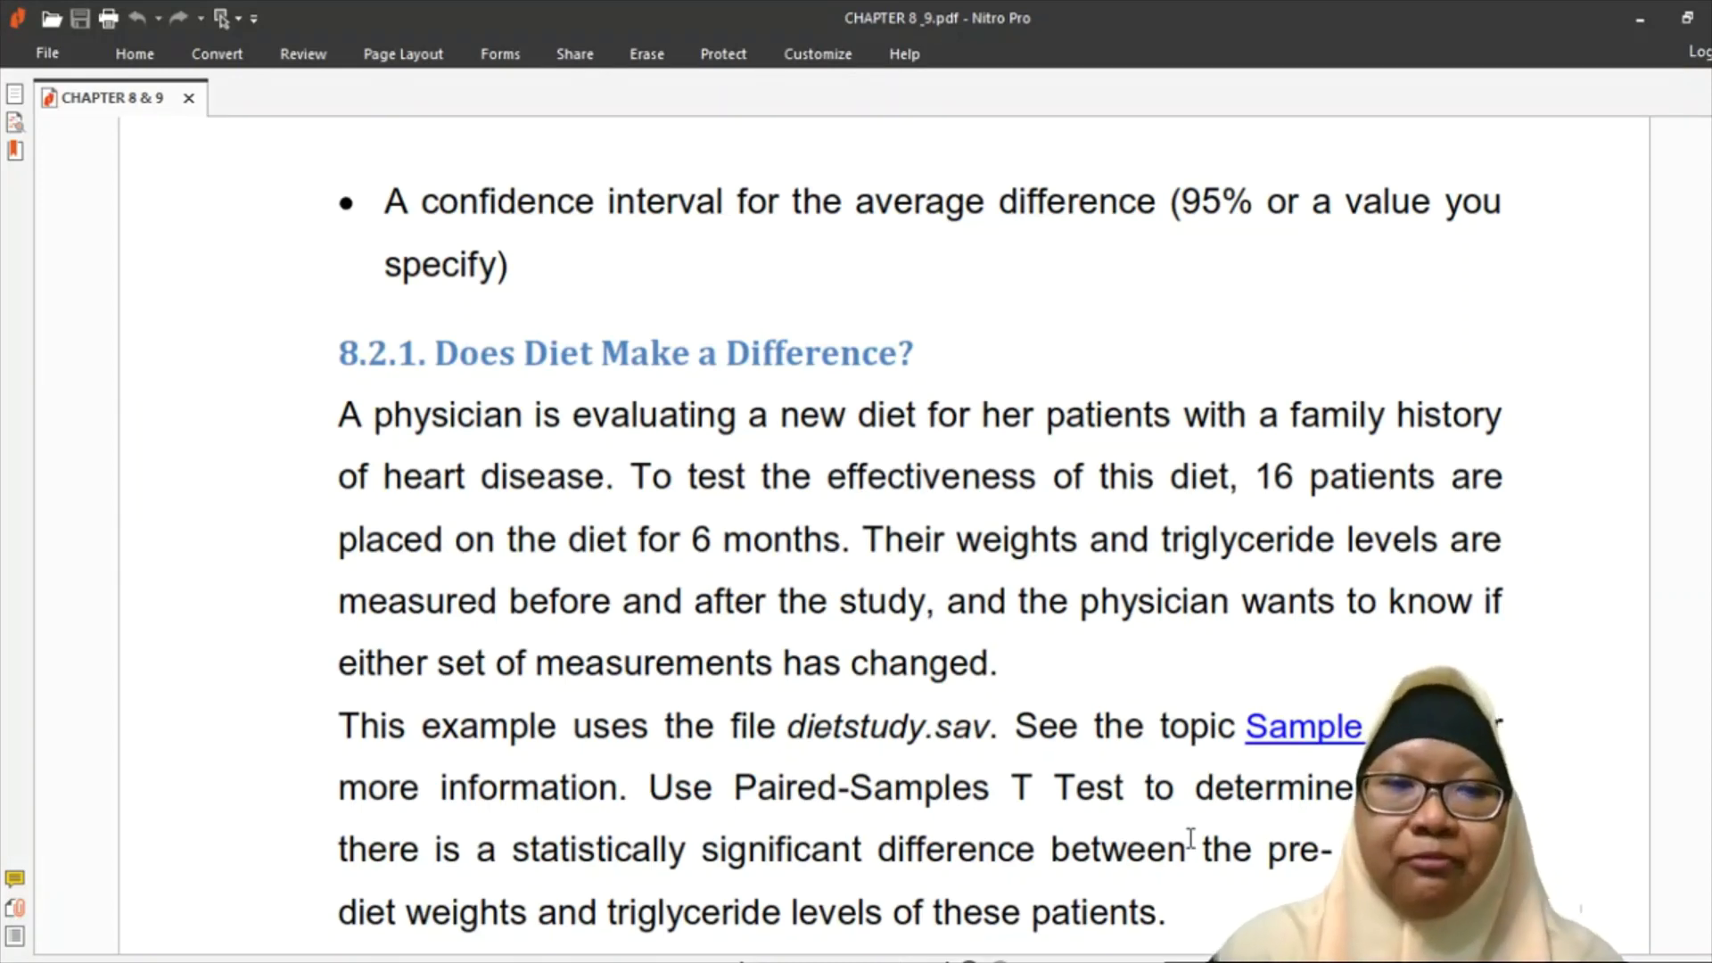
Step: Switch to the dietstudy.sav dataset in SPSS Statistics and open the Paired-Samples T Test dialog, widened to fit the full variable names
mouse_move(1129, 953)
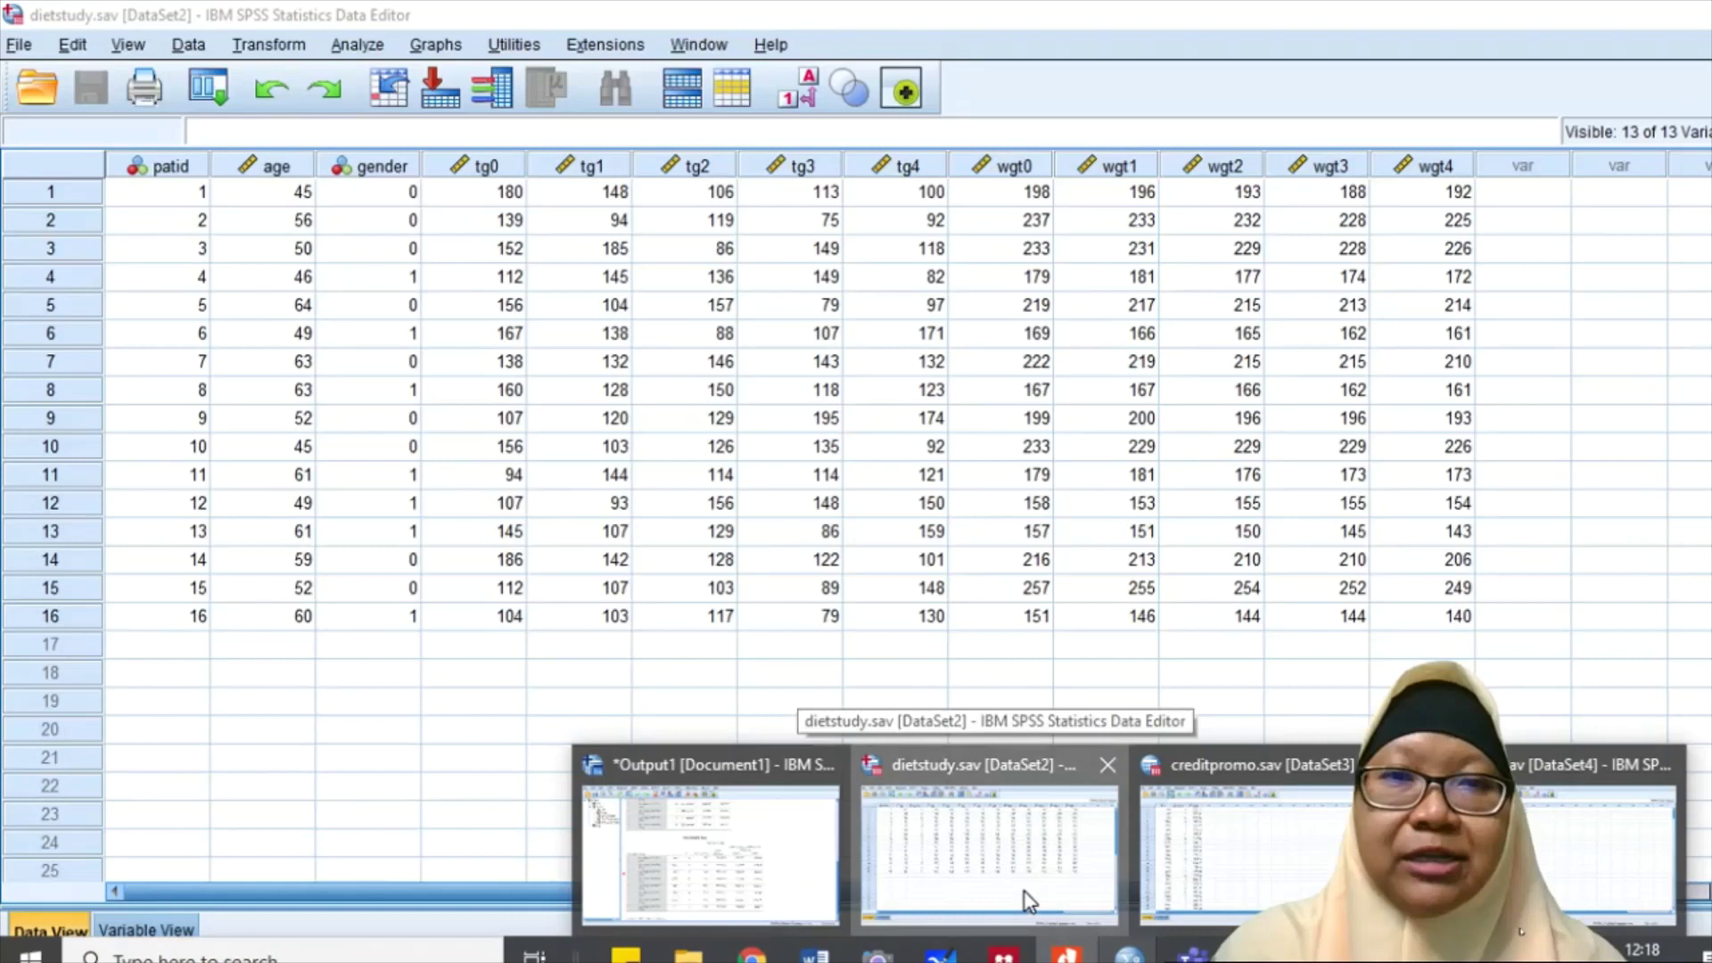
left_click(1026, 899)
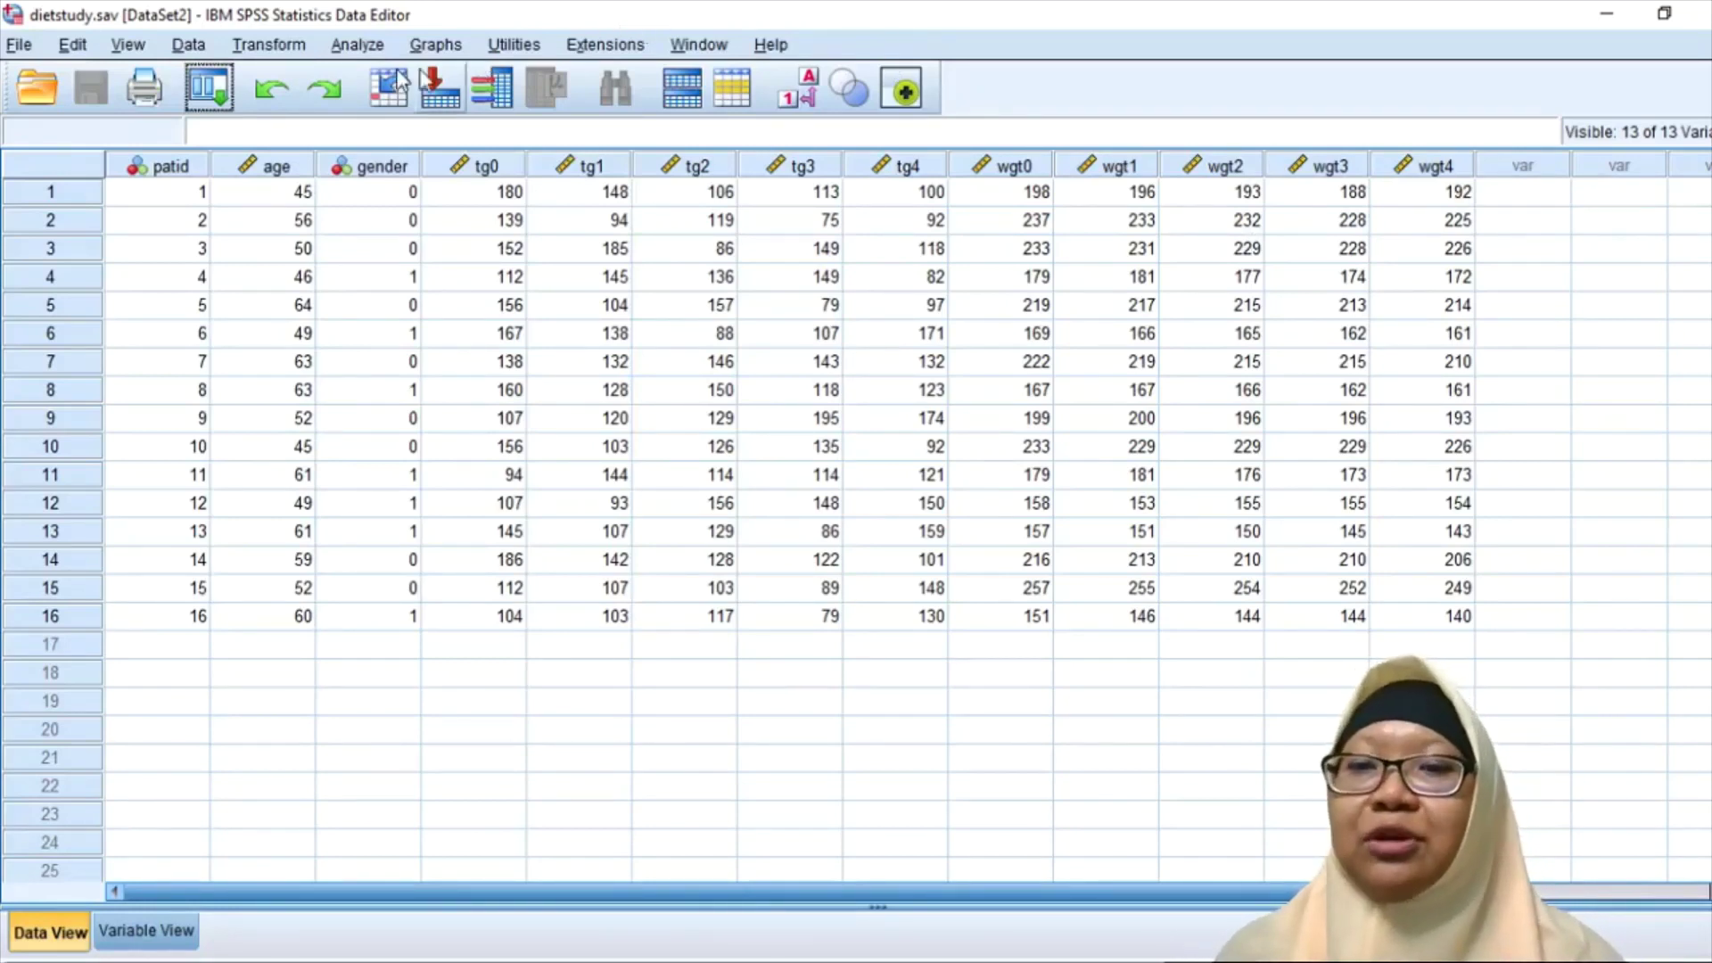
left_click(354, 47)
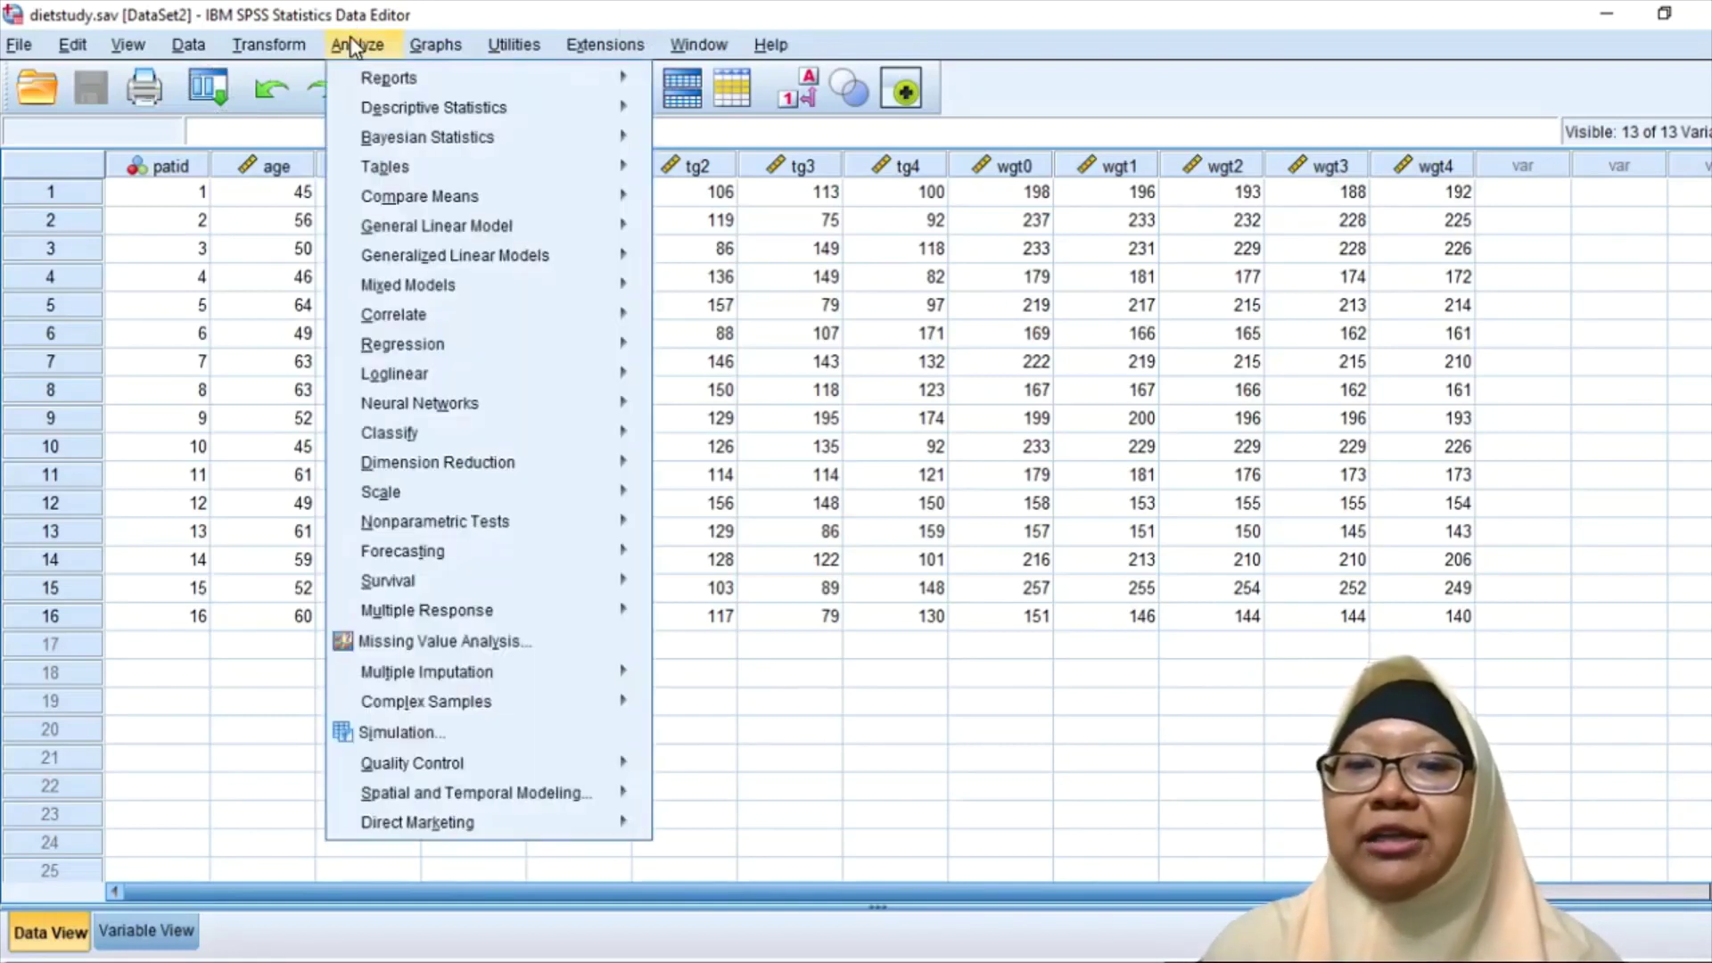
mouse_move(457, 204)
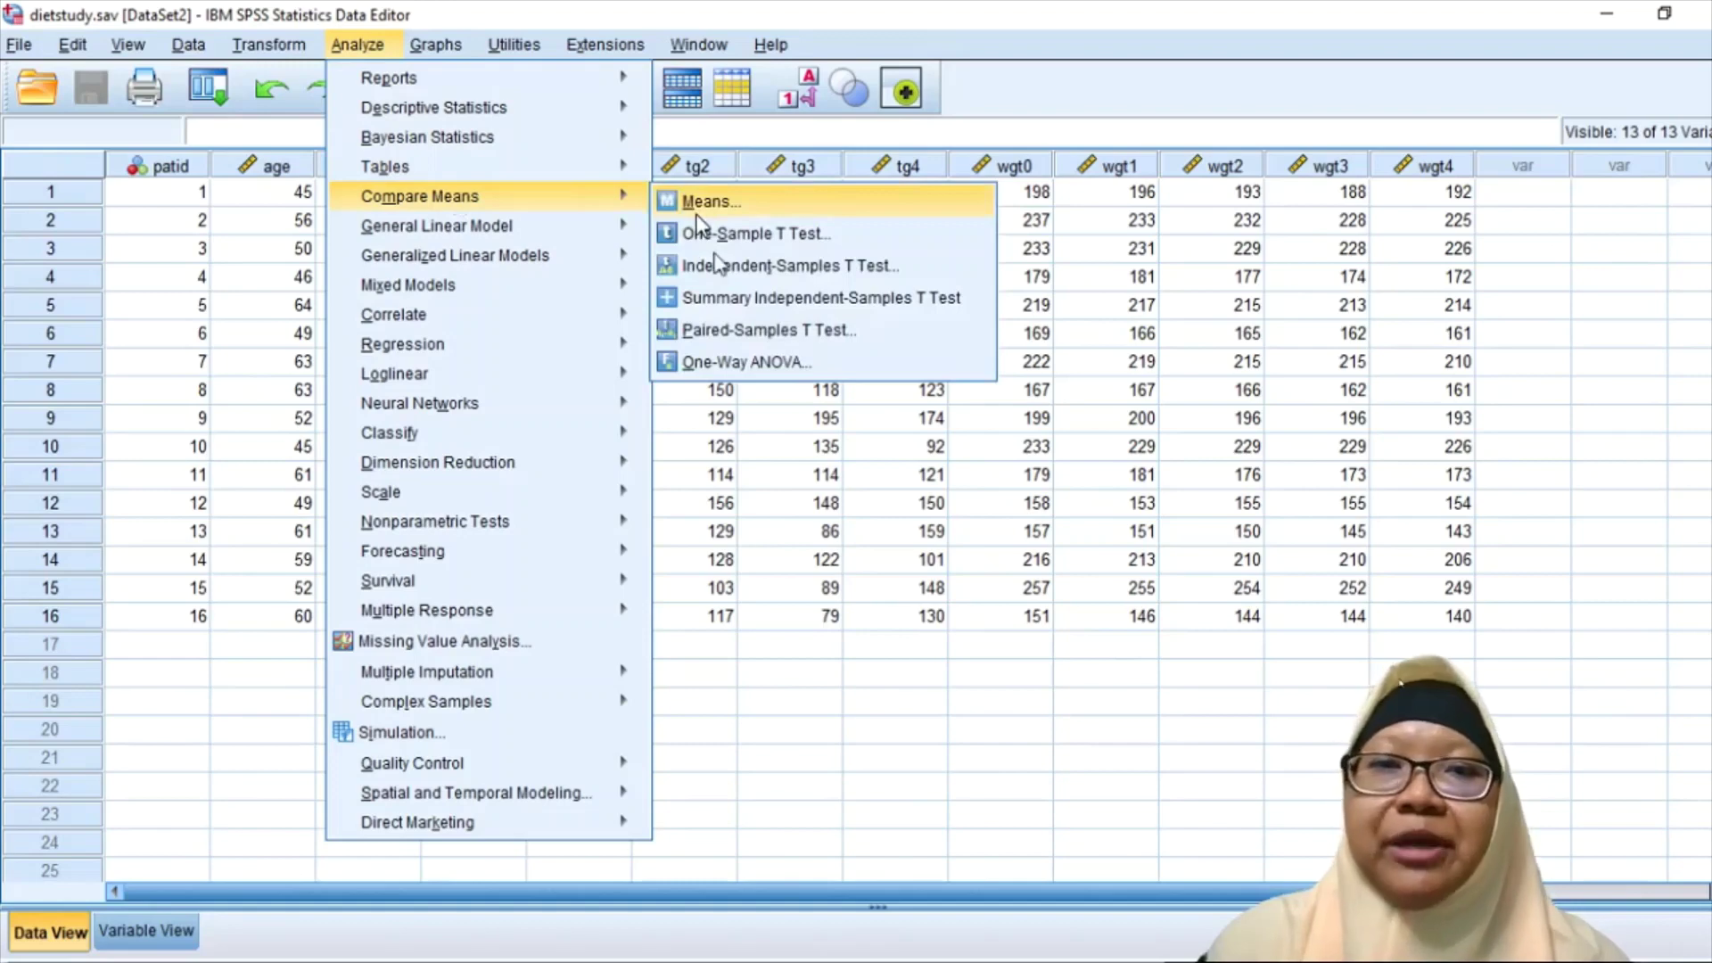
left_click(731, 331)
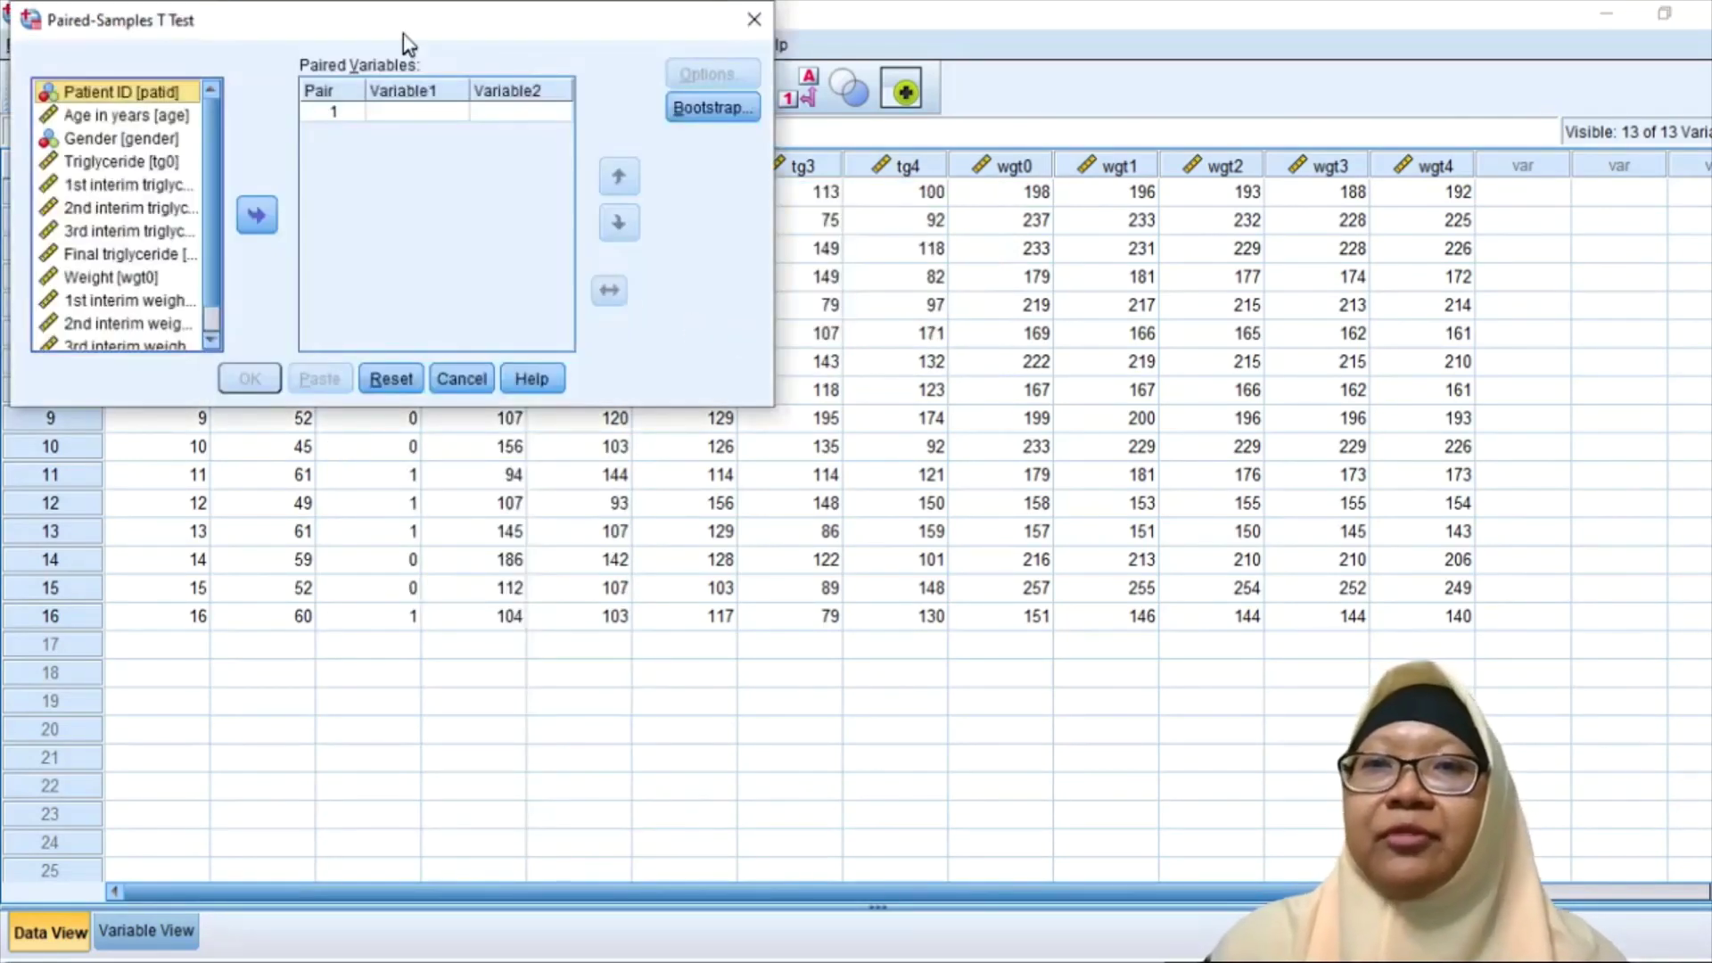
left_click_drag(412, 31, 837, 217)
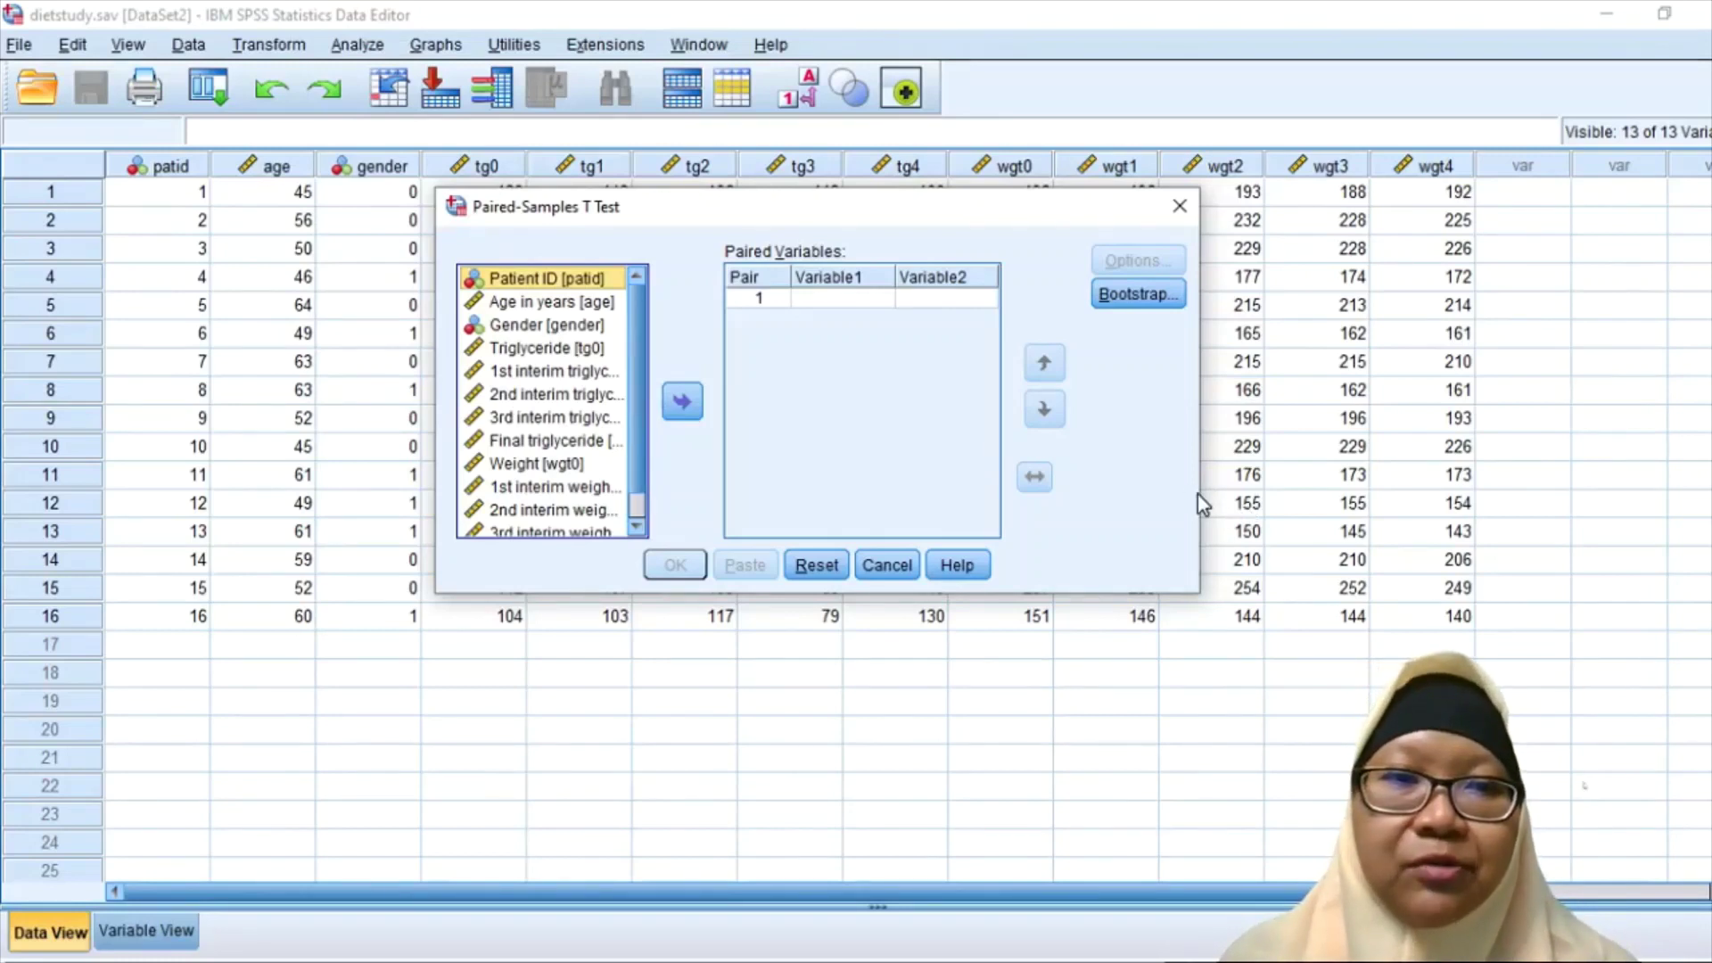
left_click_drag(1198, 490, 1445, 484)
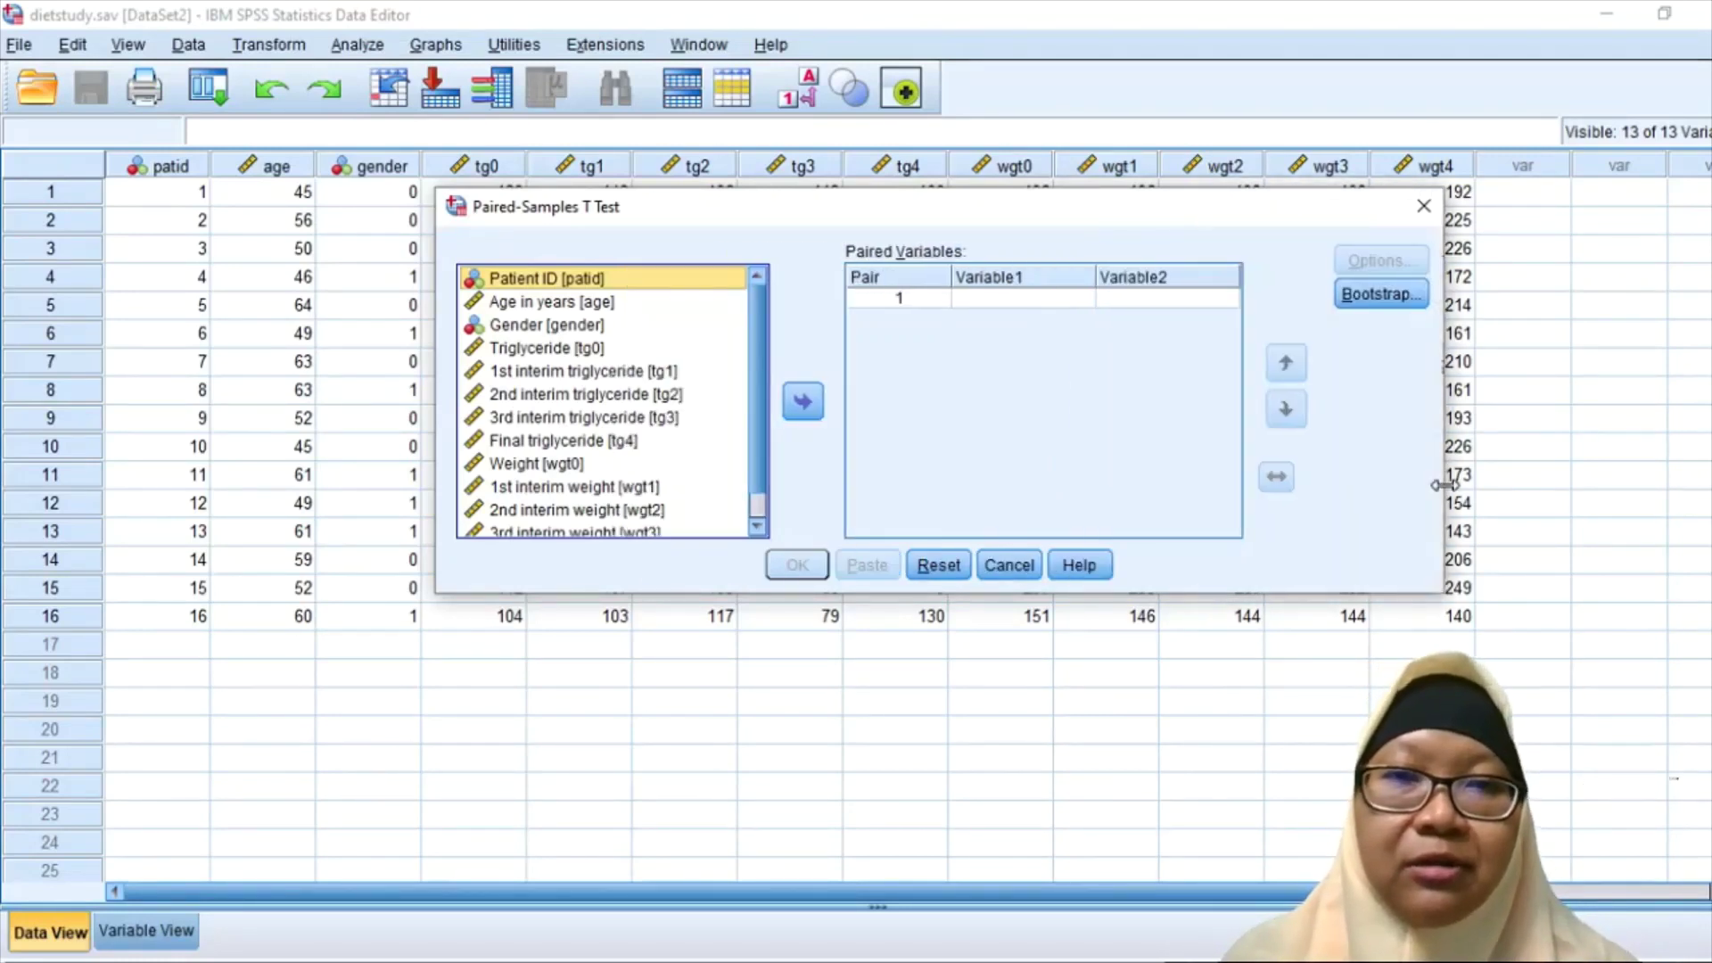
Step: Set Triglyceride [tg0] and Final triglyceride [tg4] as the first pair of variables
left_click(546, 349)
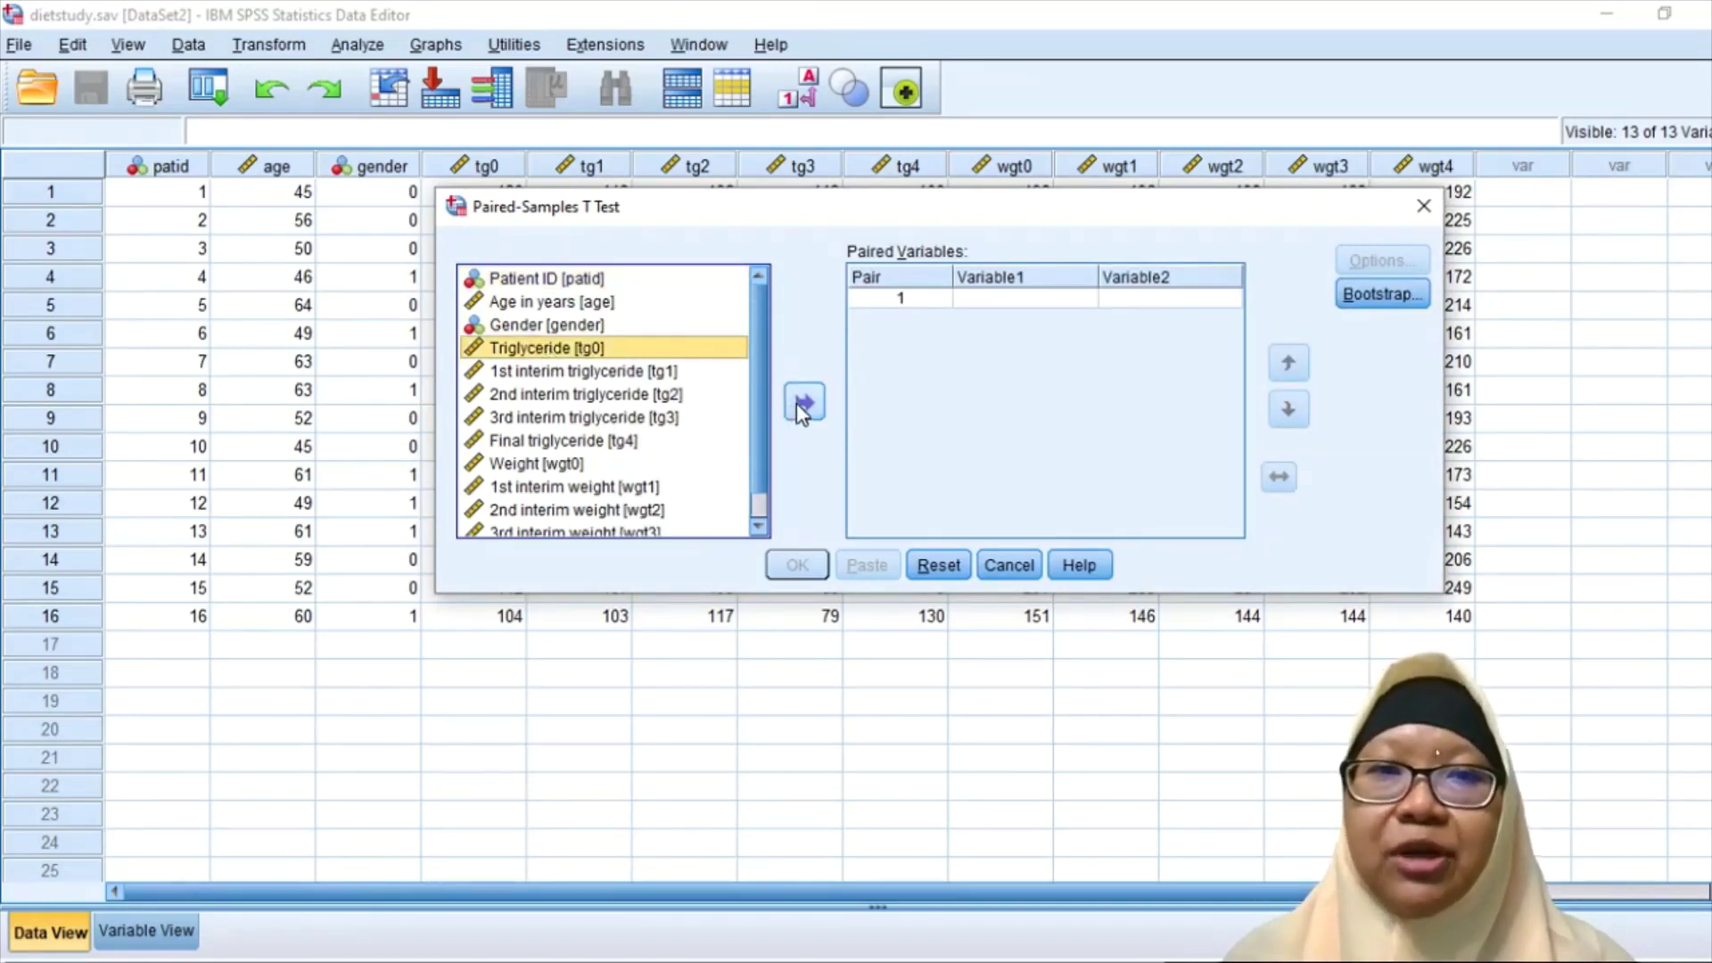
left_click(803, 403)
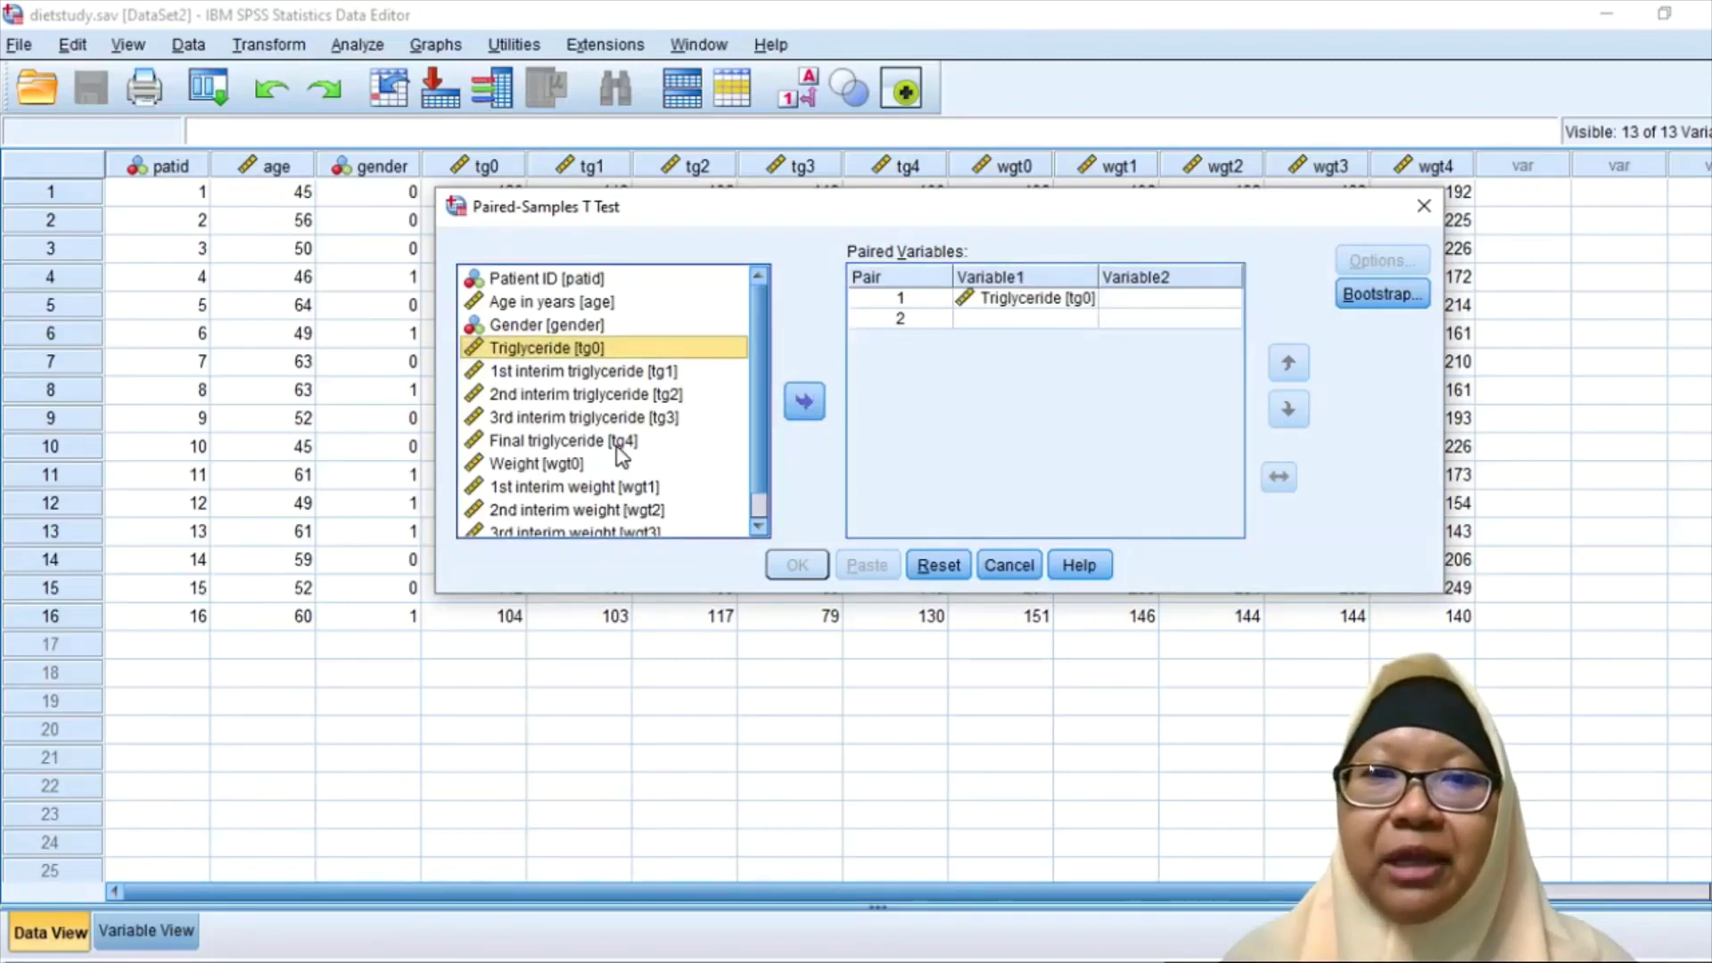
left_click(617, 443)
left_click(802, 403)
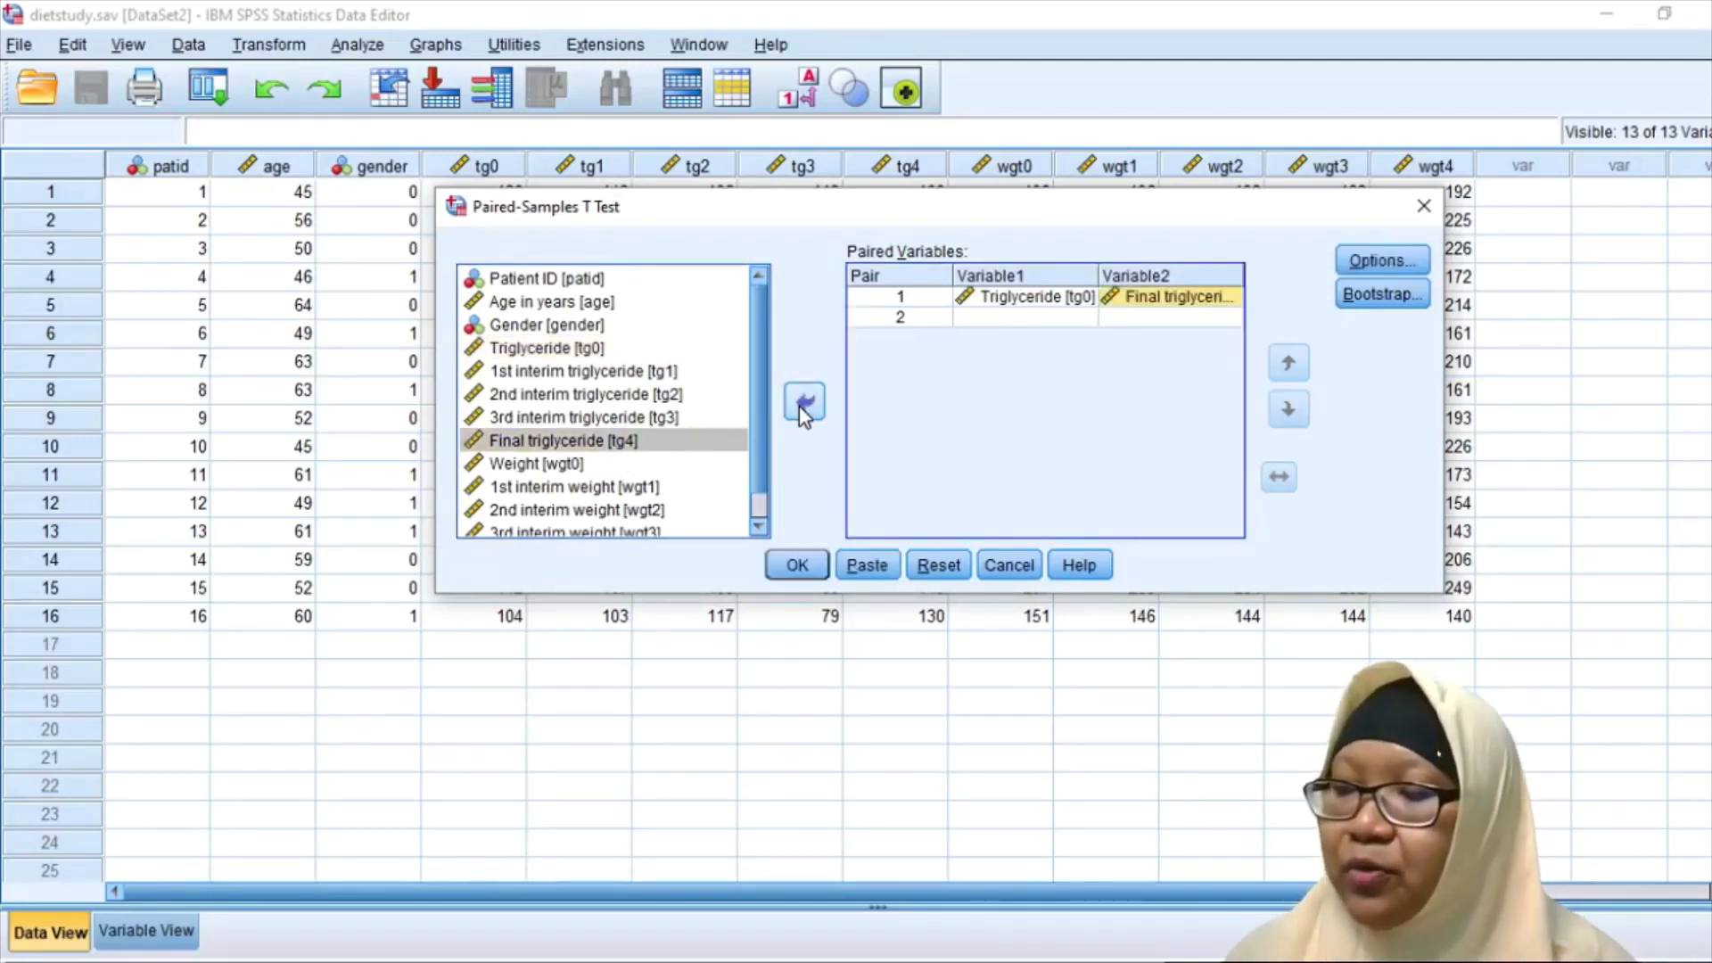
Step: Add Weight [wgt0] and Final weight [wgt4] as the second pair and run the paired-samples t test
left_click(592, 462)
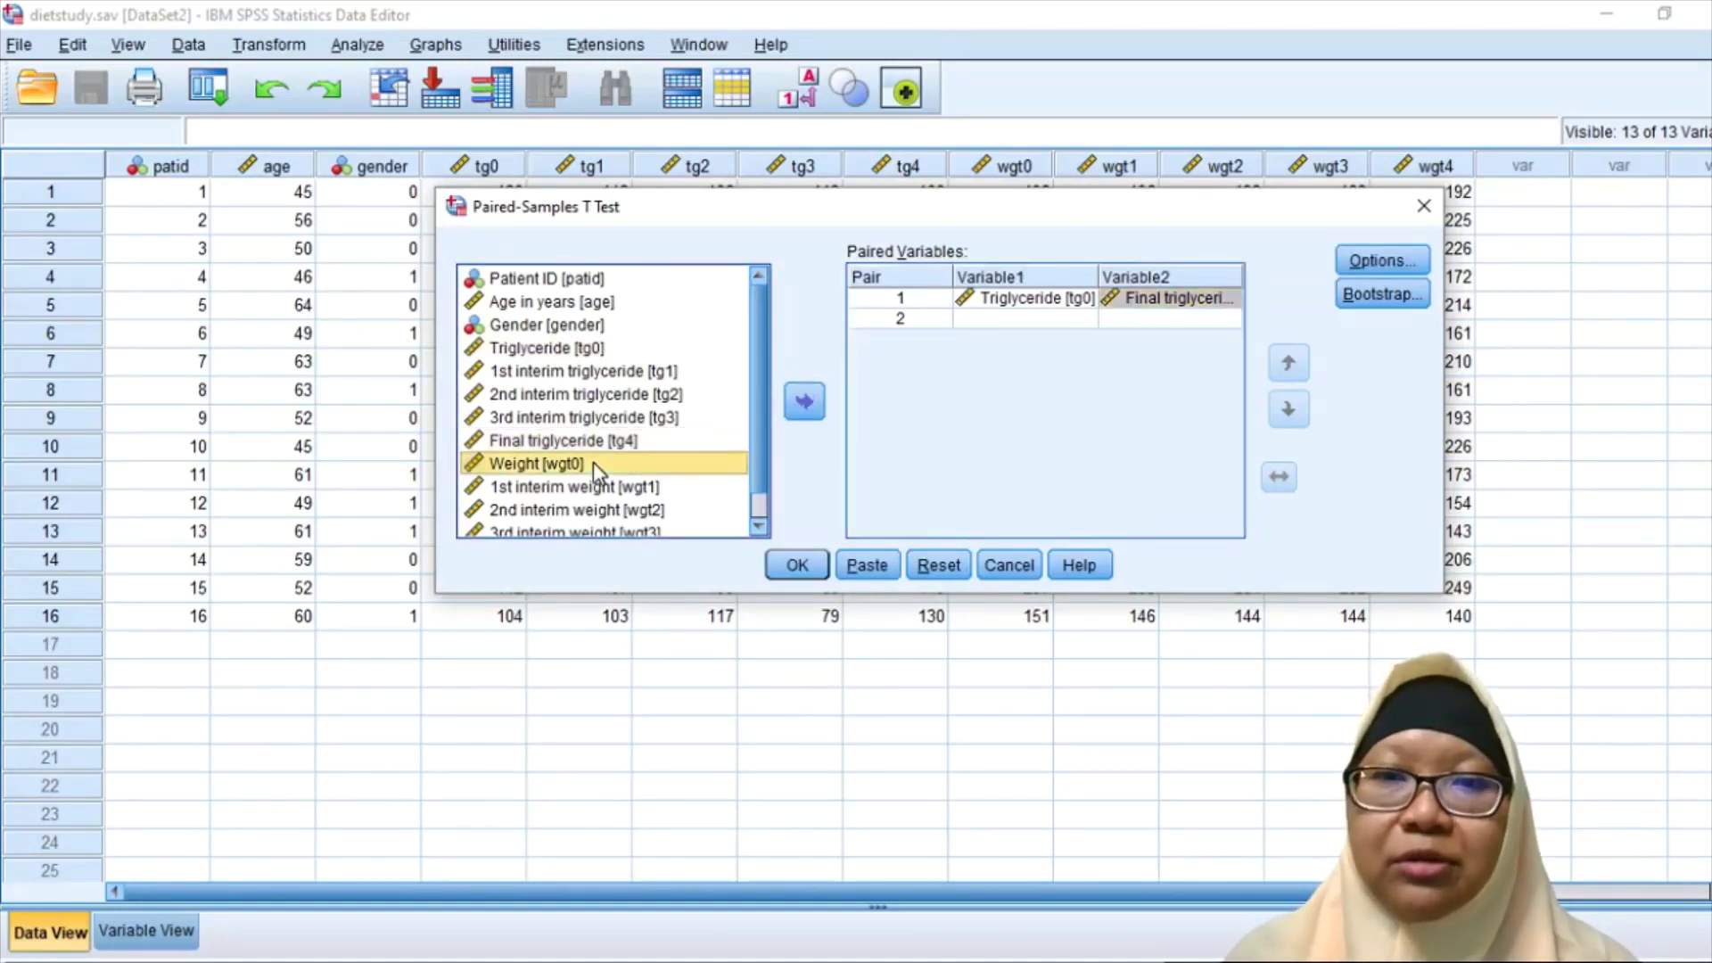
left_click(803, 402)
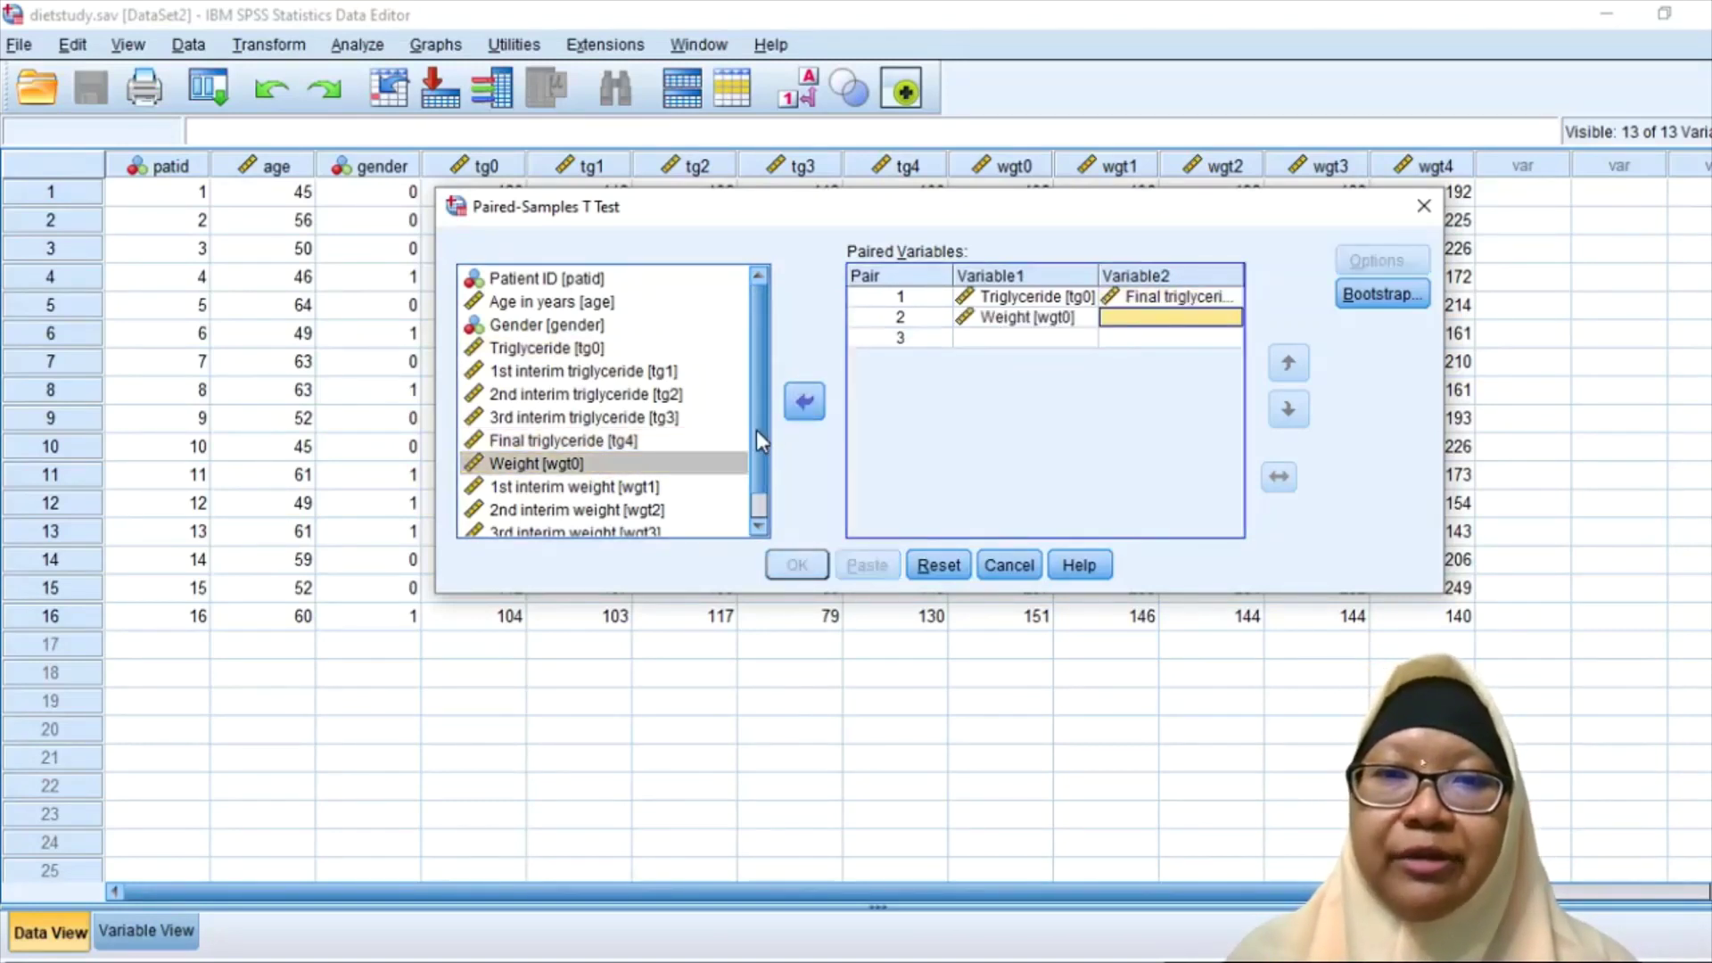
scroll(756, 429, "down", 1)
left_click(661, 525)
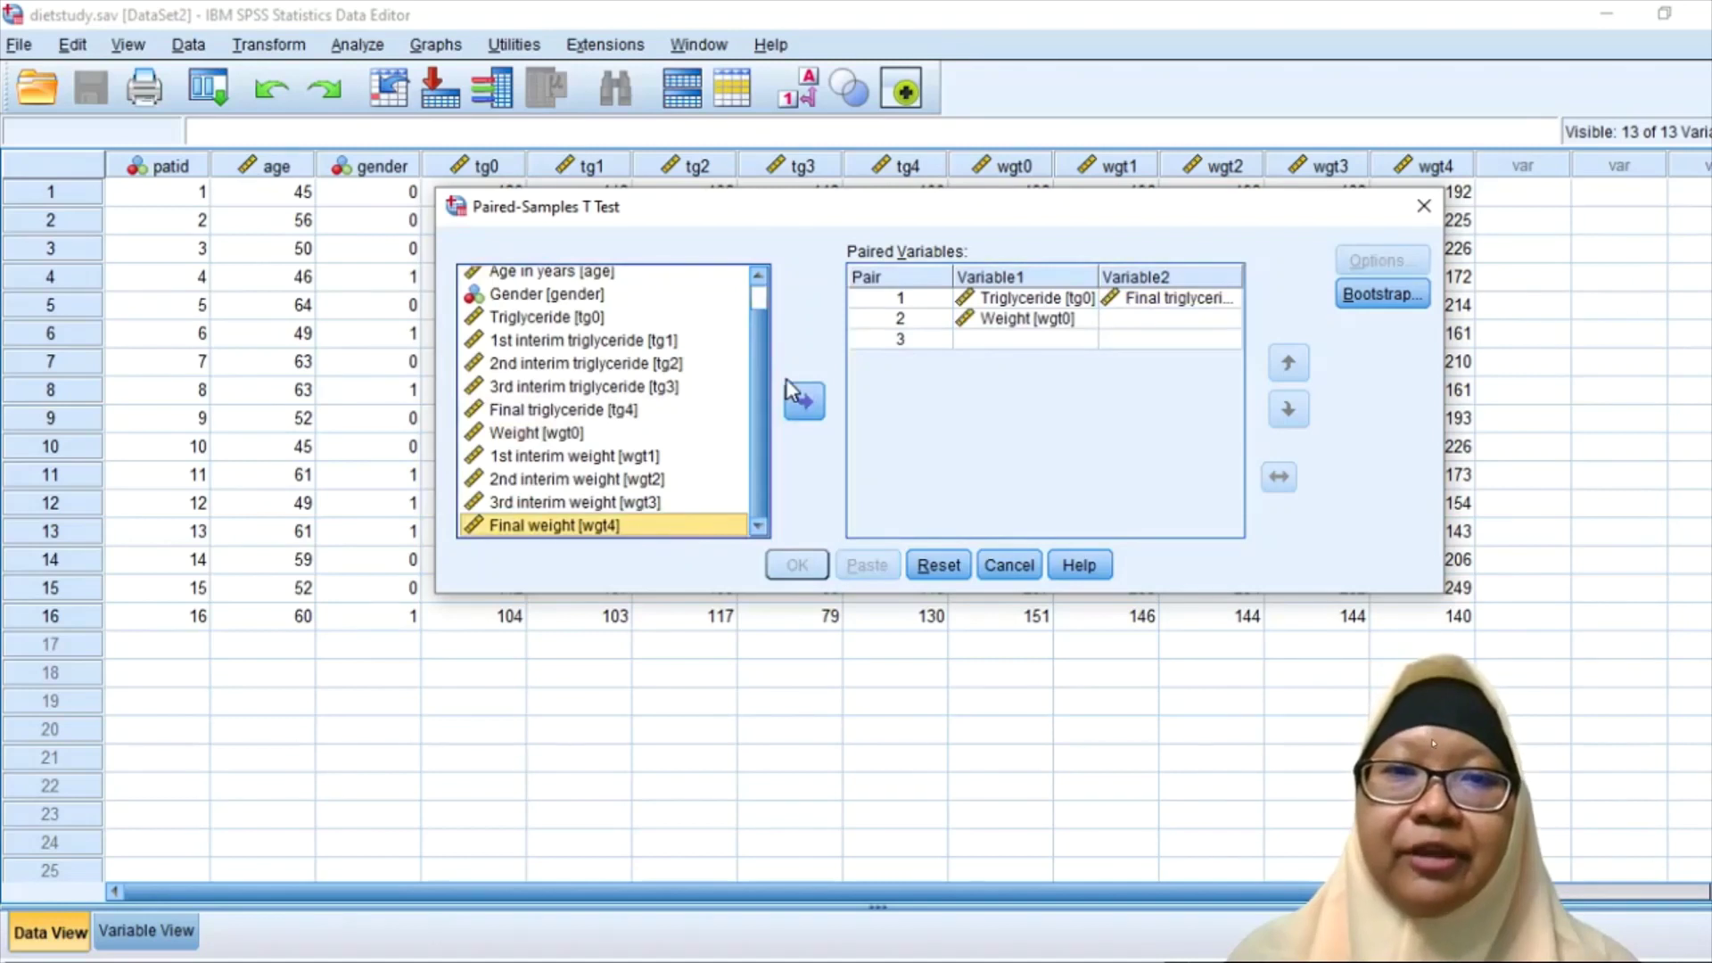
left_click(805, 403)
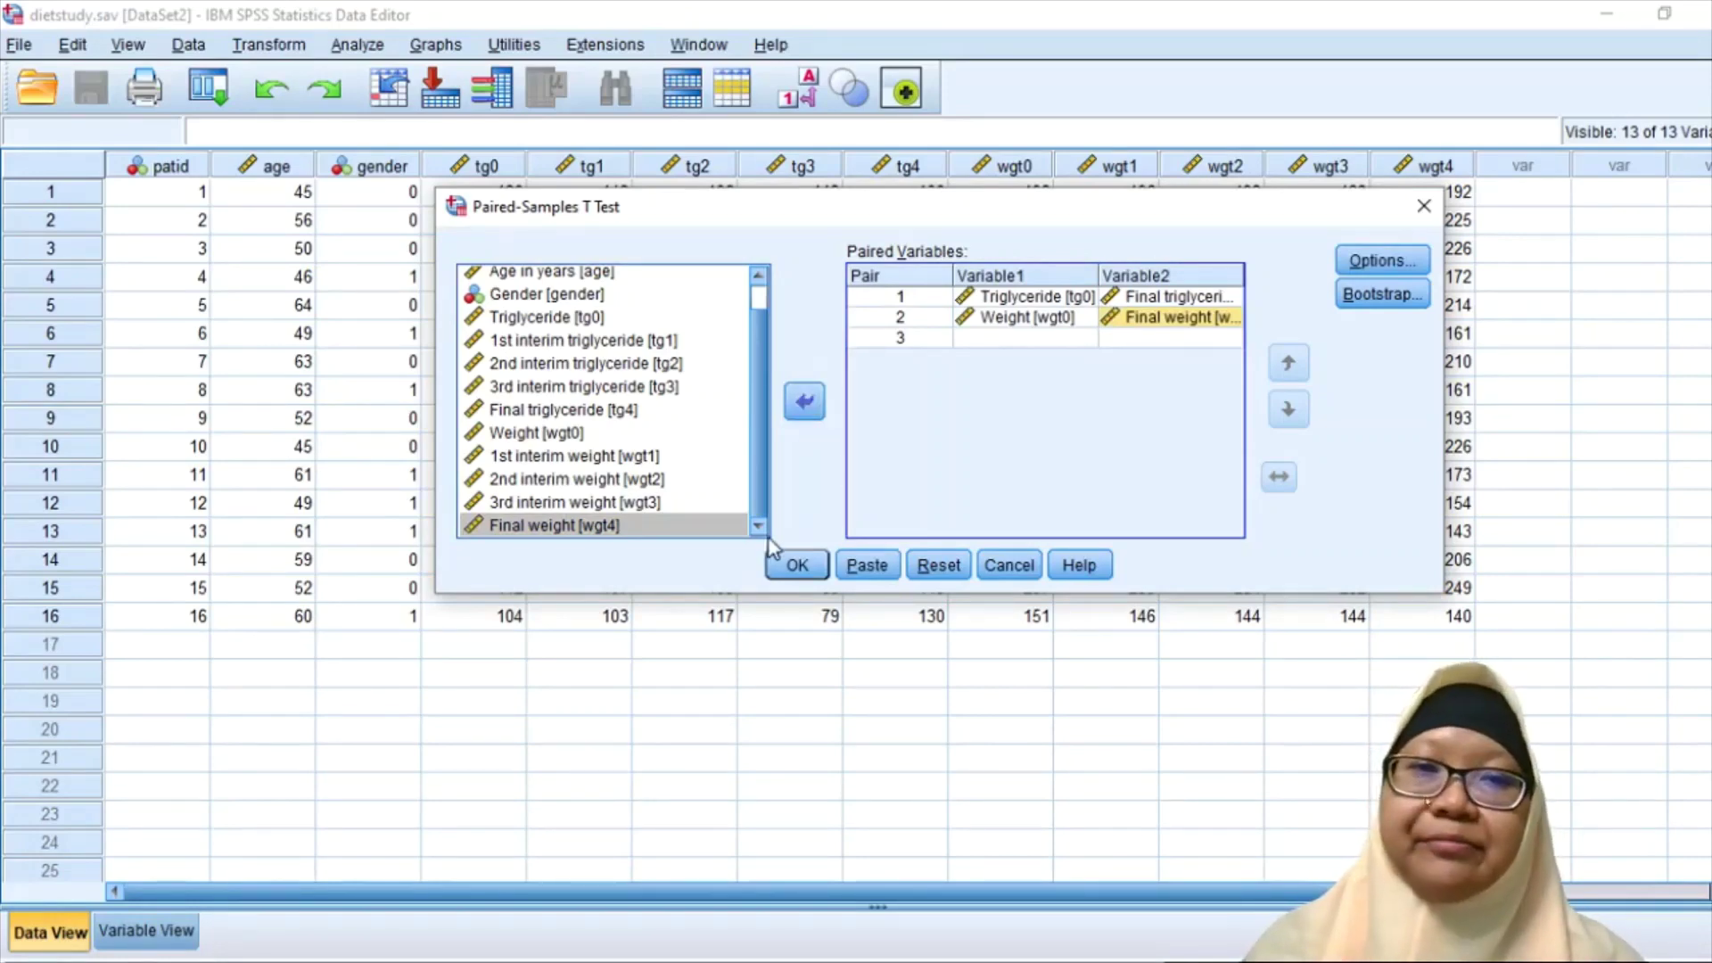
left_click(799, 566)
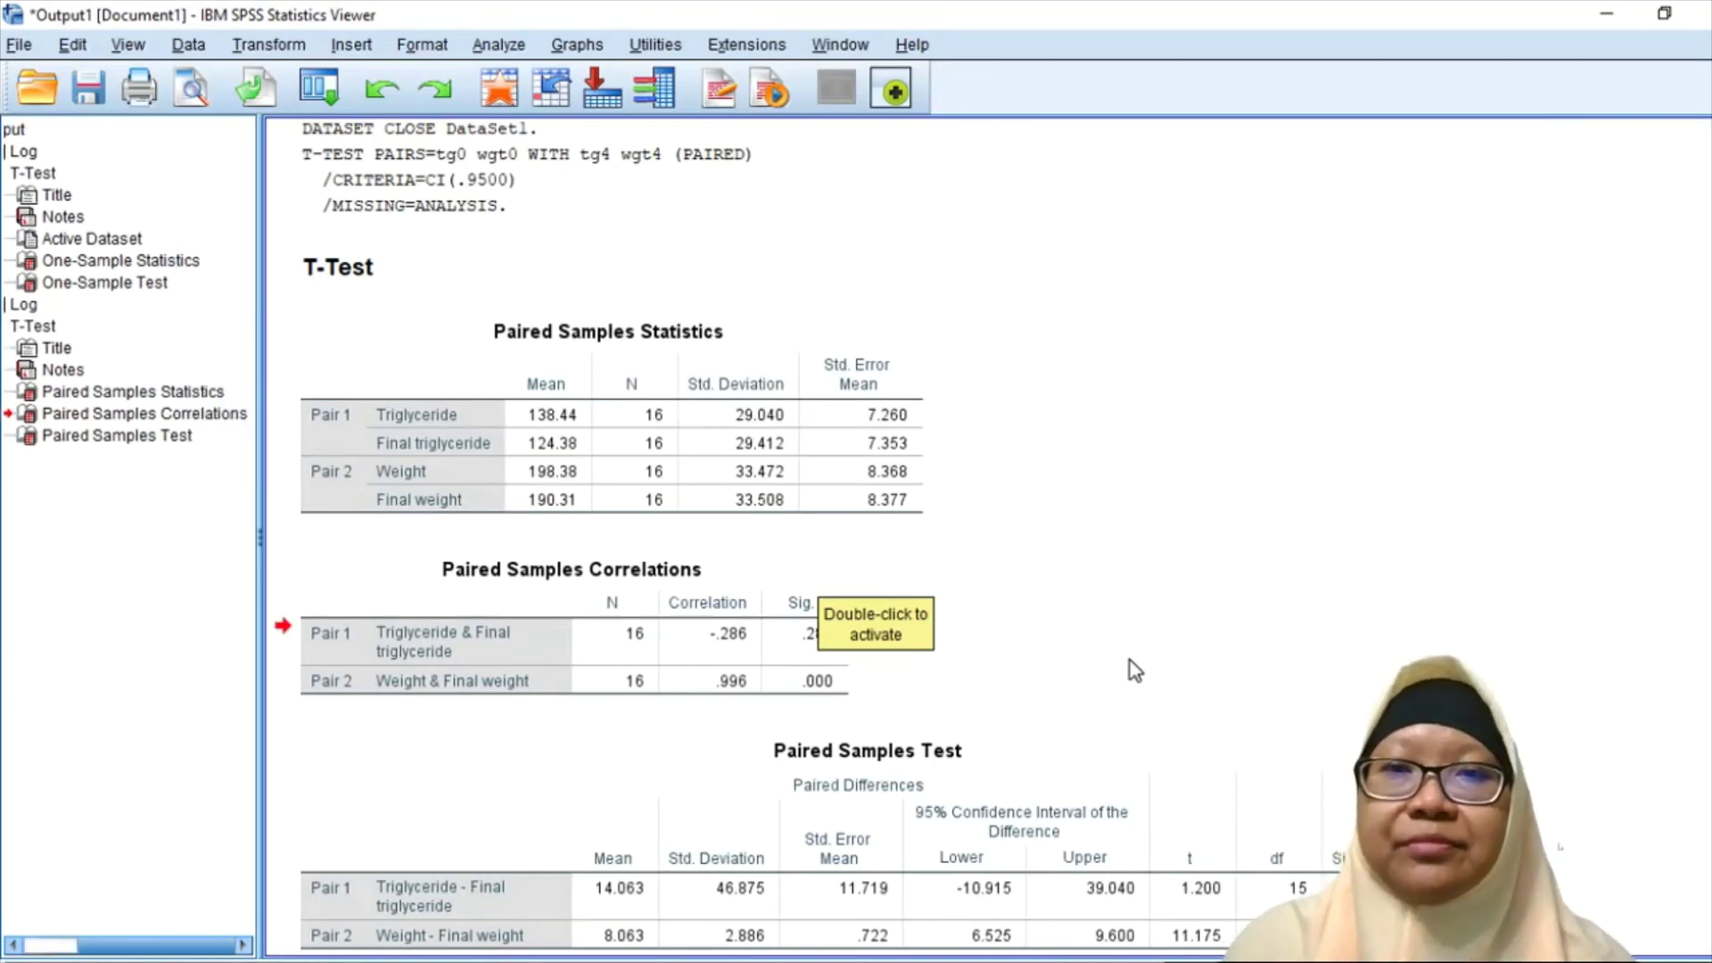
scroll(1370, 675, "down", 1)
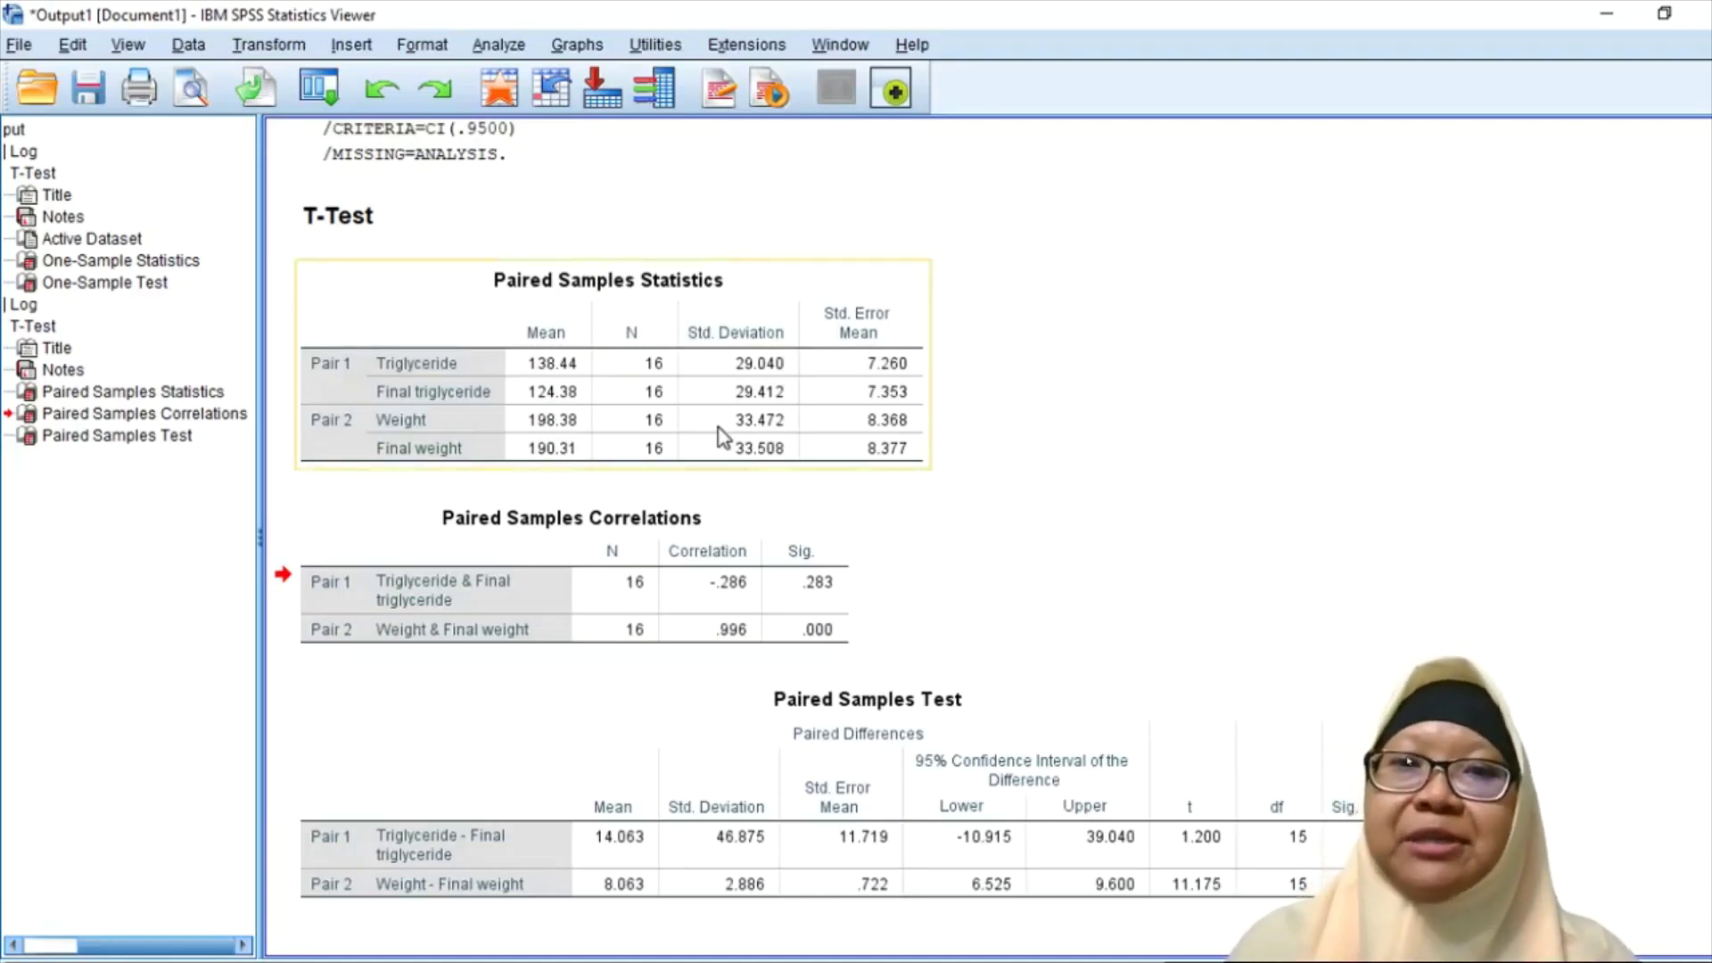
Step: Switch to the Chapter 8 & 9 PDF in Nitro Pro and read section 8.2.1.2, Descriptive Statistics
key("alt+Tab")
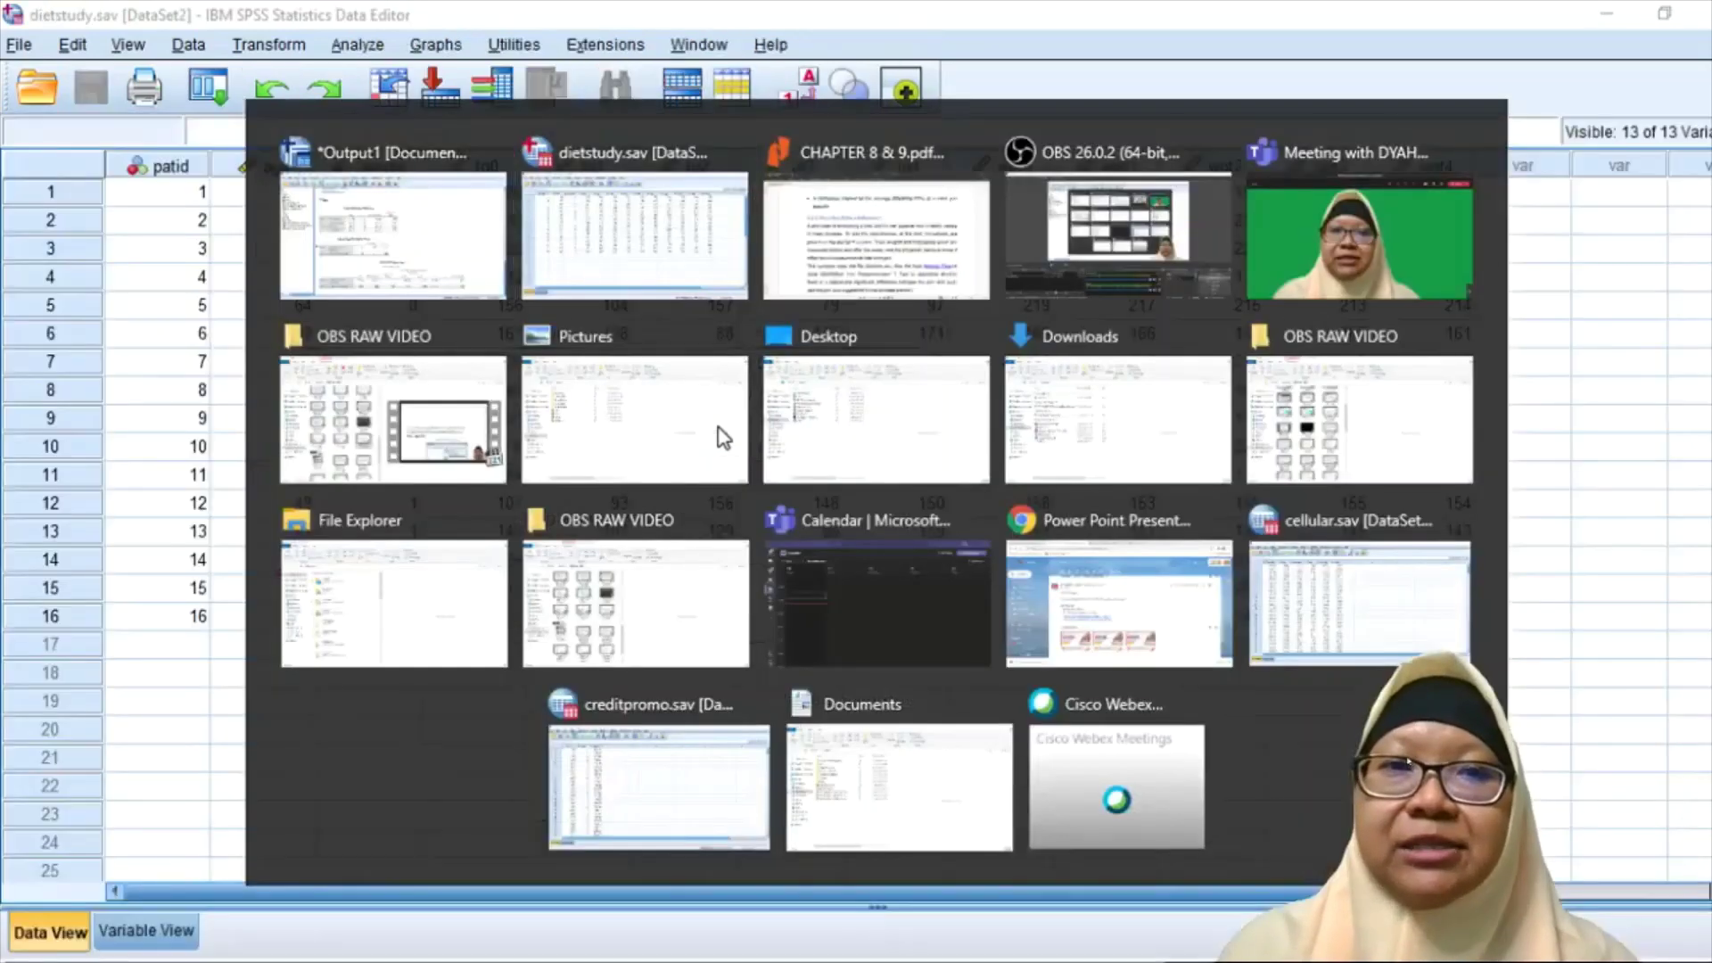
mouse_move(1511, 954)
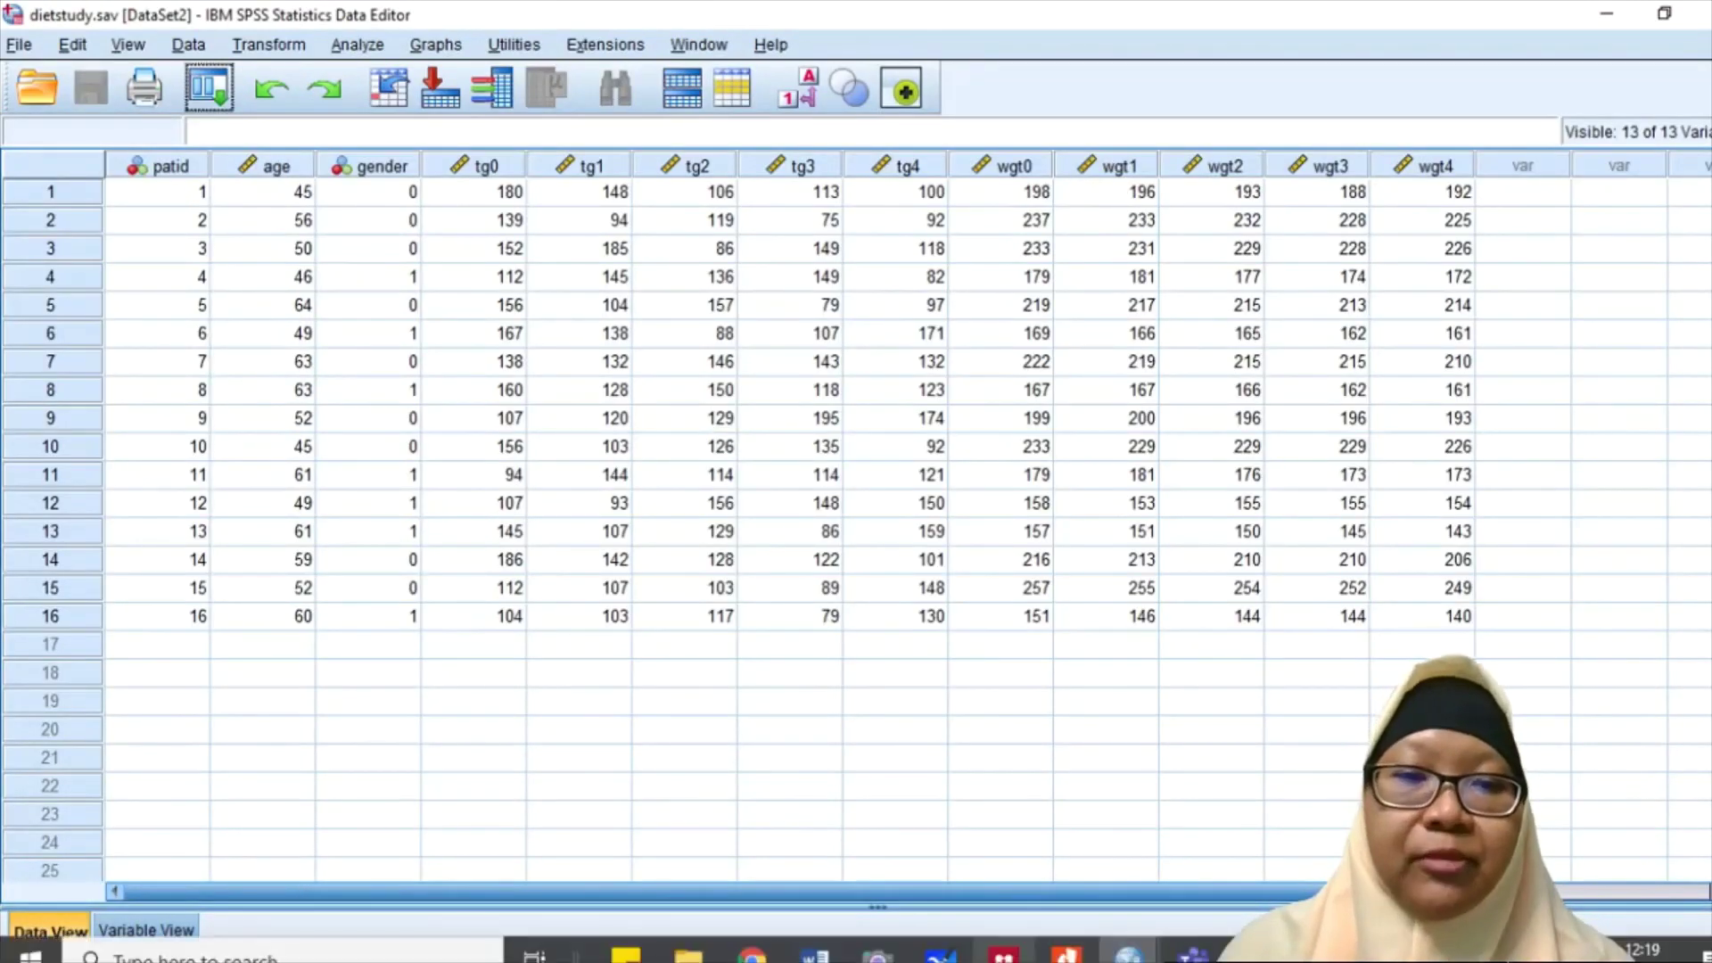
left_click(1065, 956)
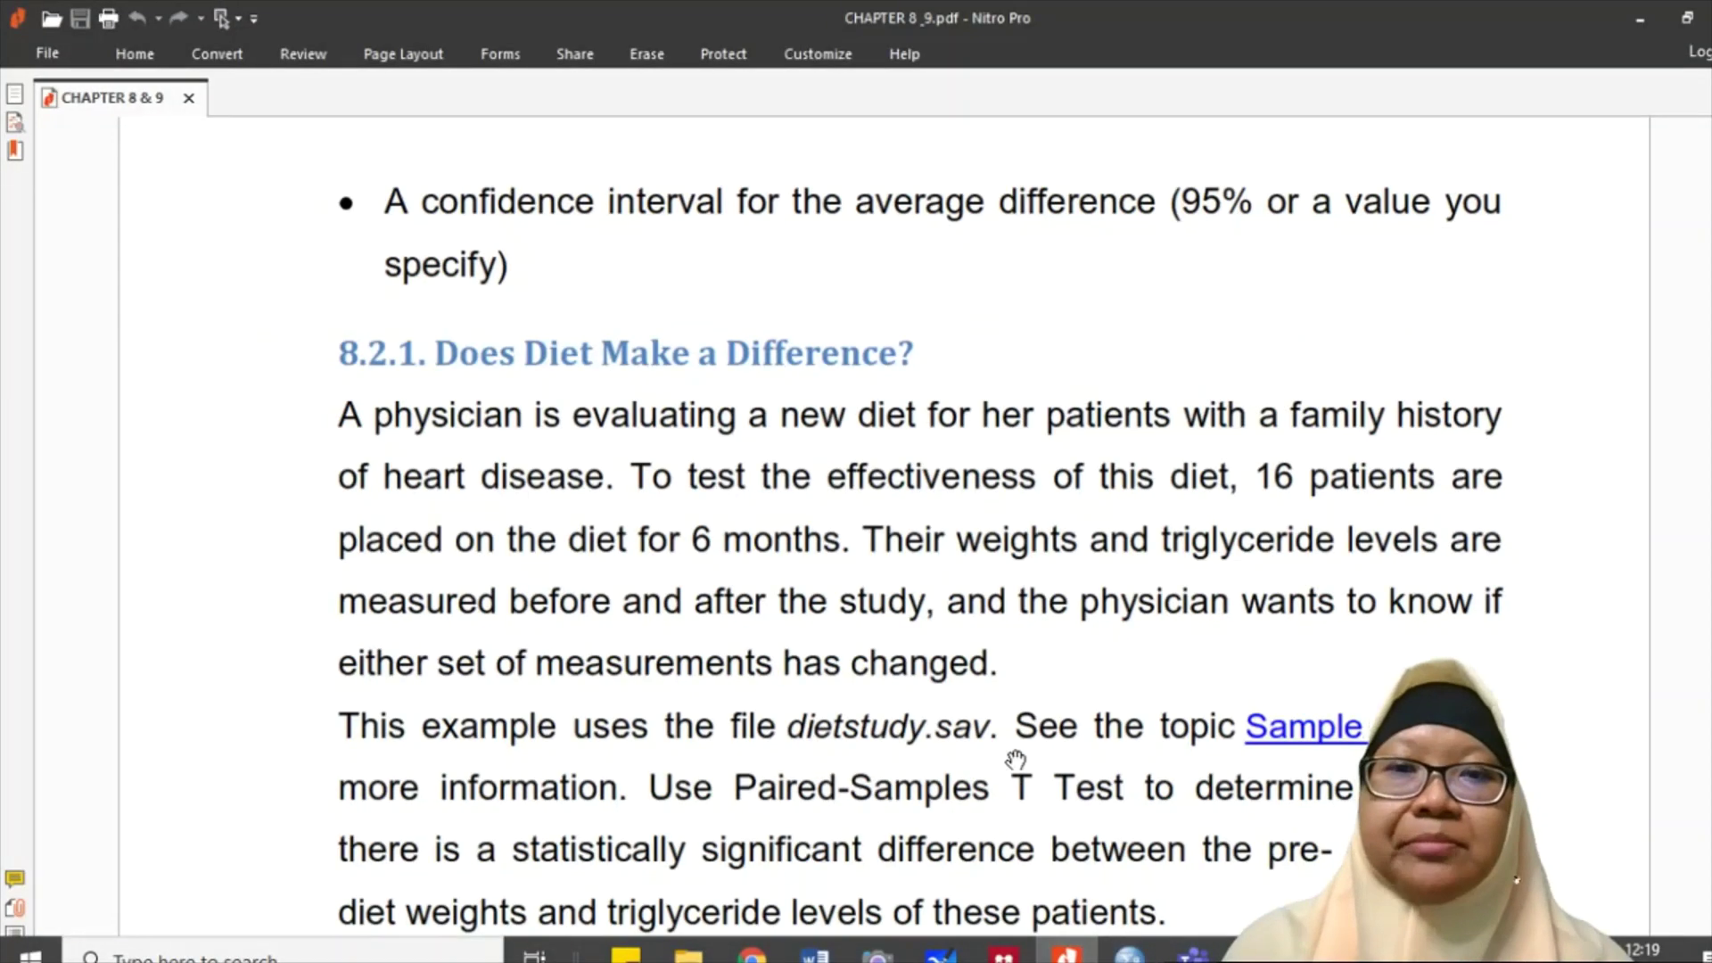
scroll(1013, 785, "down", 5)
scroll(1015, 760, "down", 8)
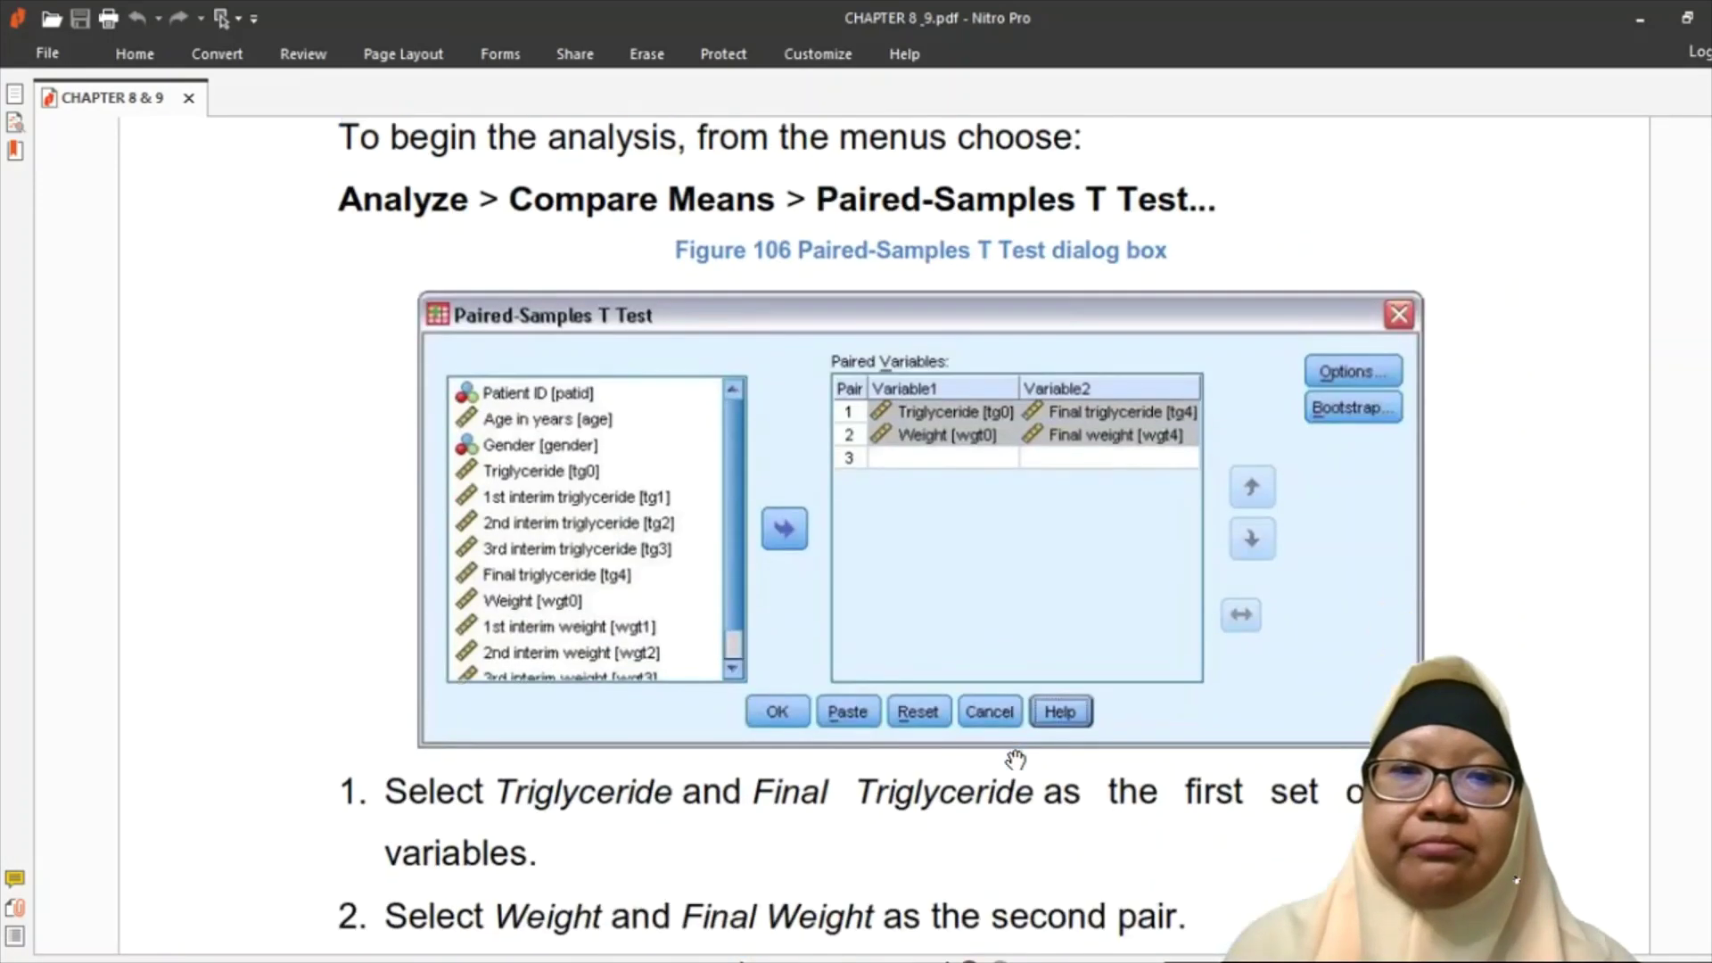
scroll(1015, 760, "down", 8)
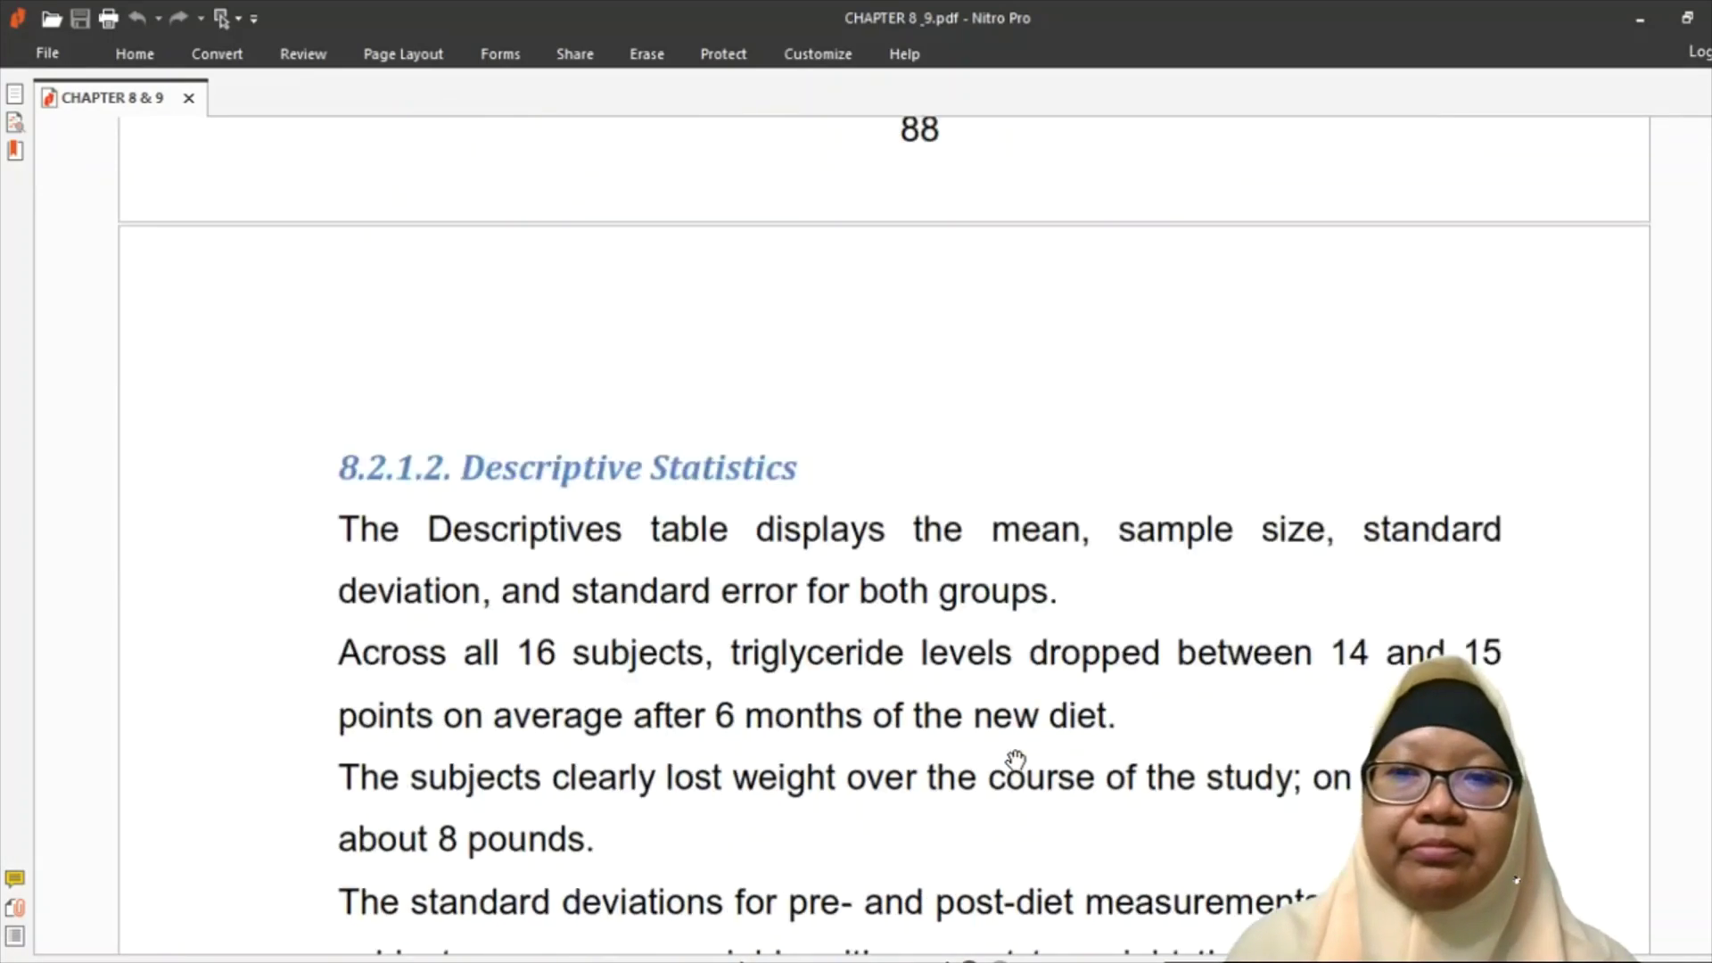
scroll(1016, 760, "down", 2)
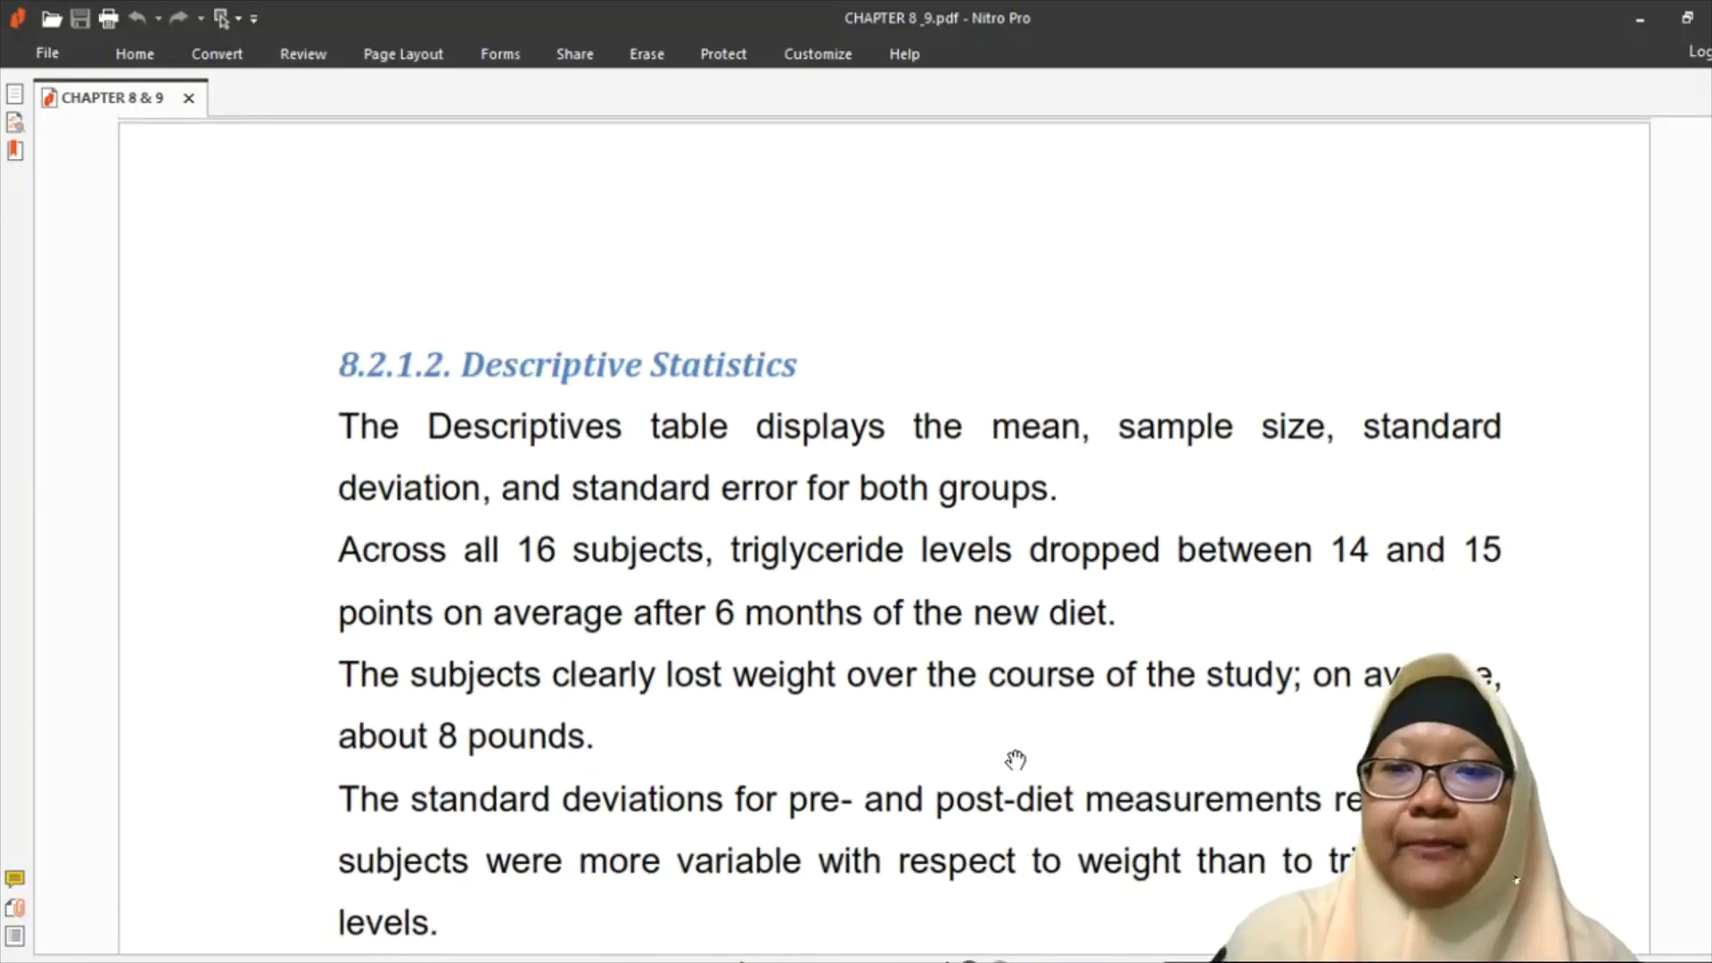
scroll(1016, 760, "down", 2)
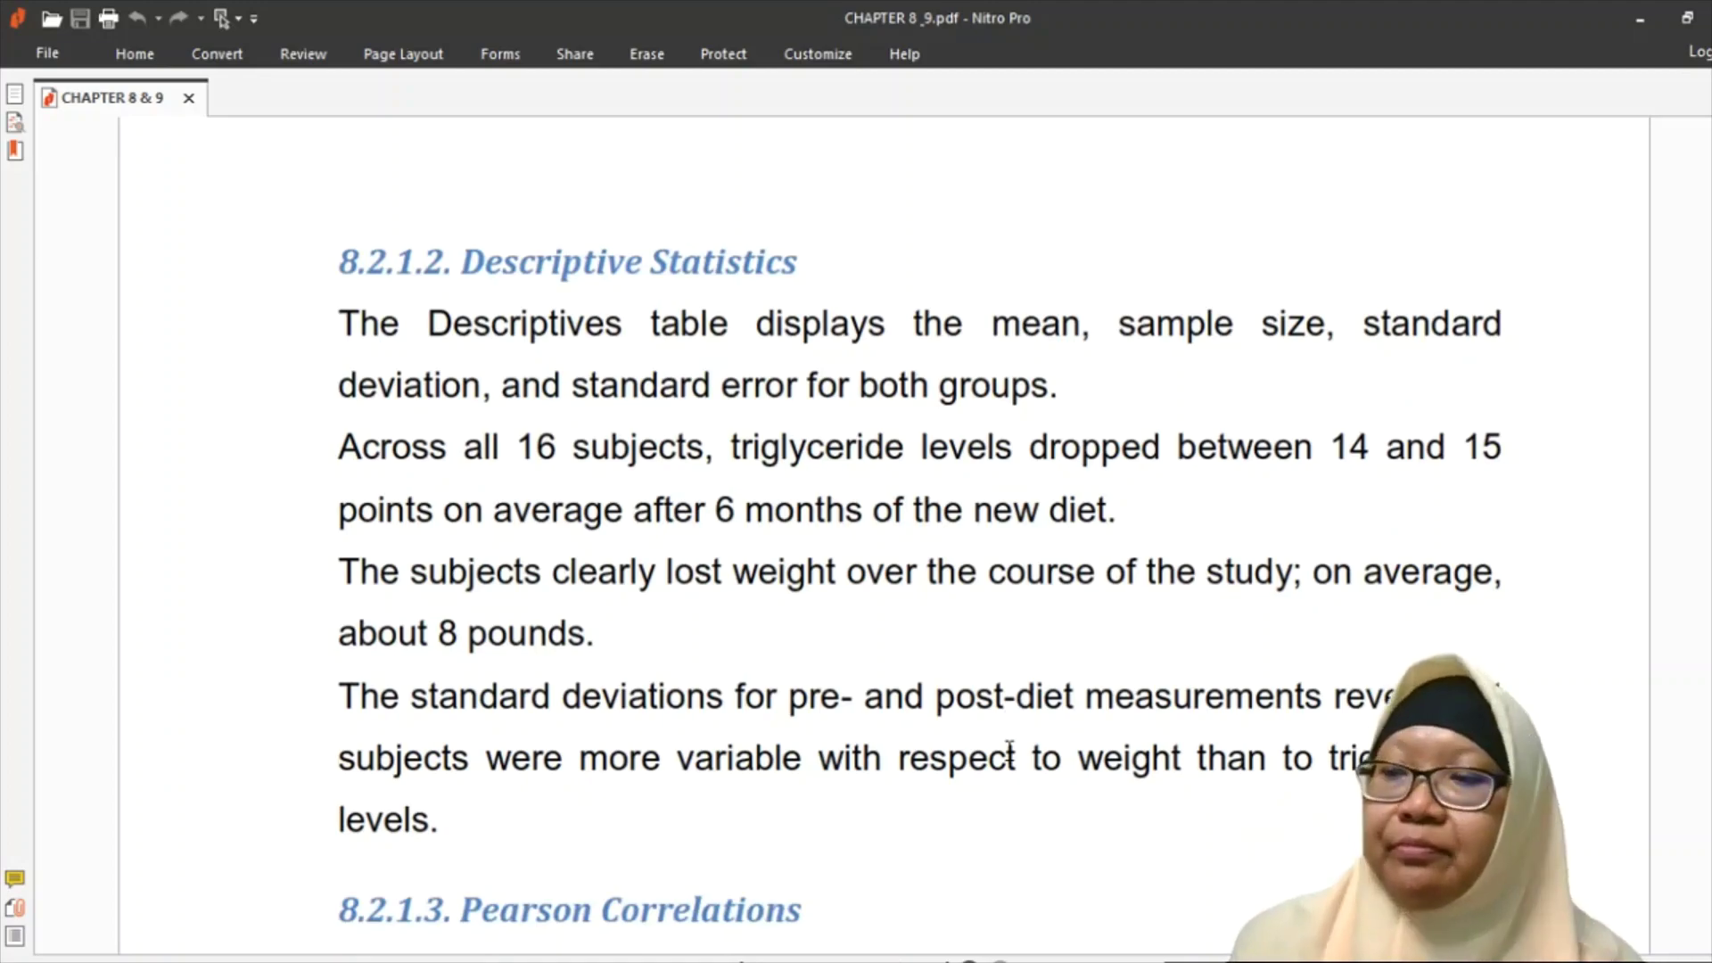
Step: Return to the SPSS output document and examine the Paired Samples Statistics, Correlations and Test tables for both pairs
key("alt+Tab")
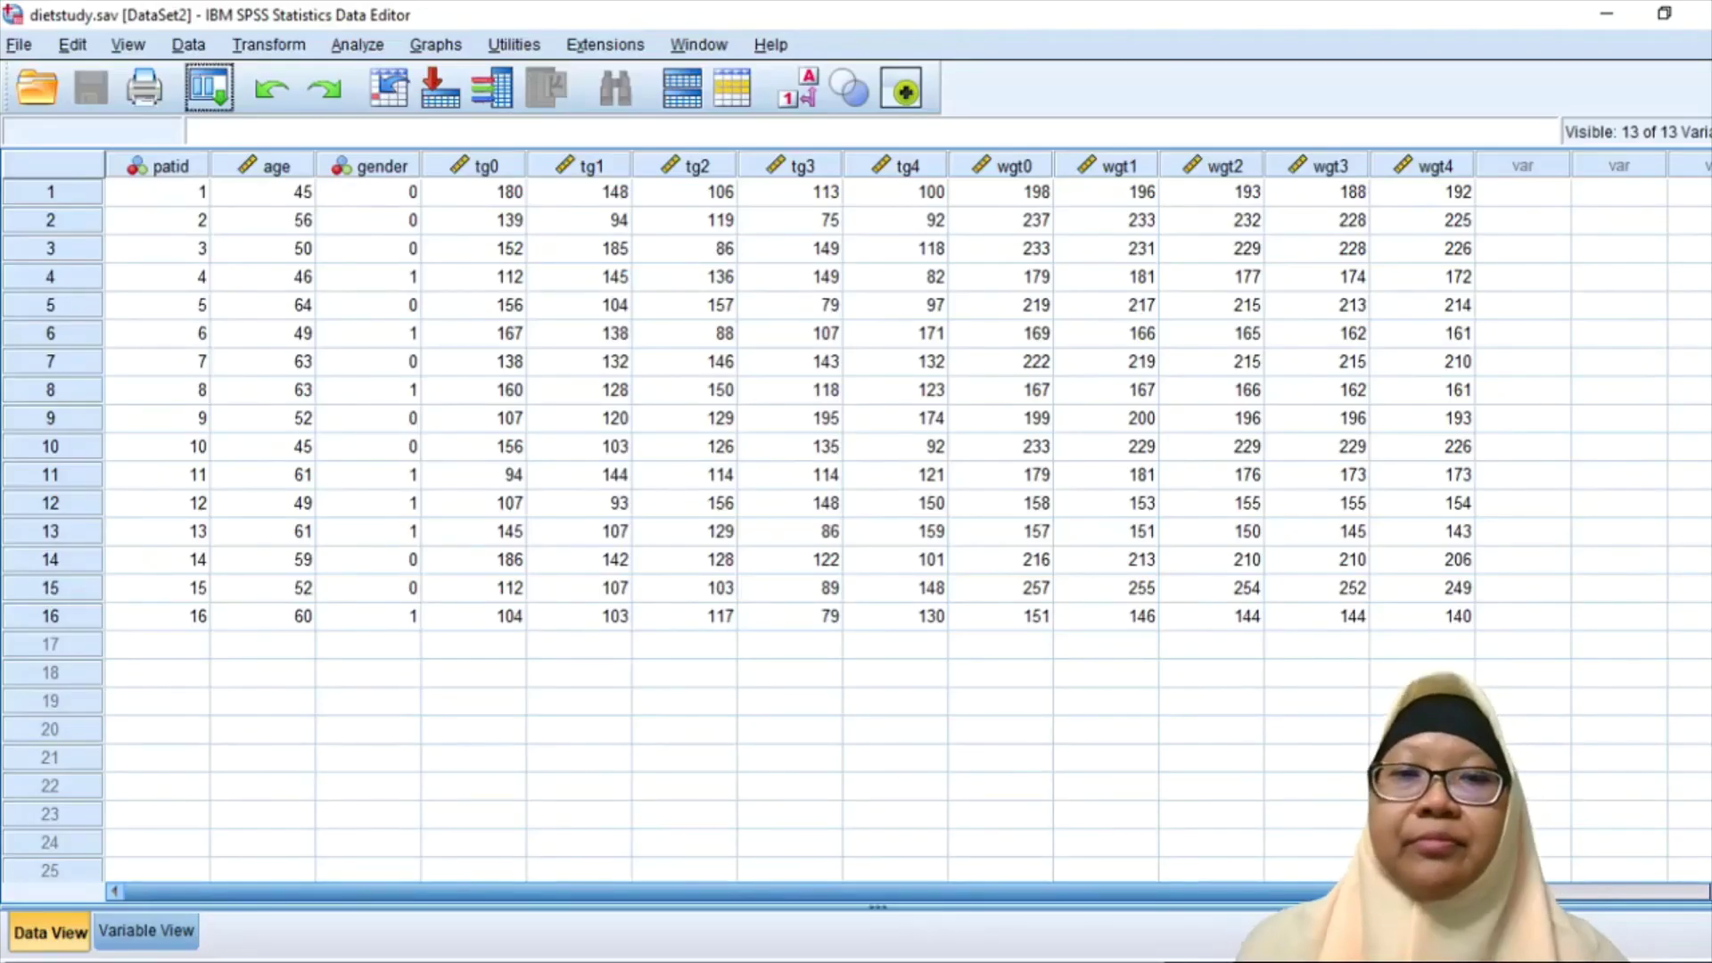
left_click(1065, 952)
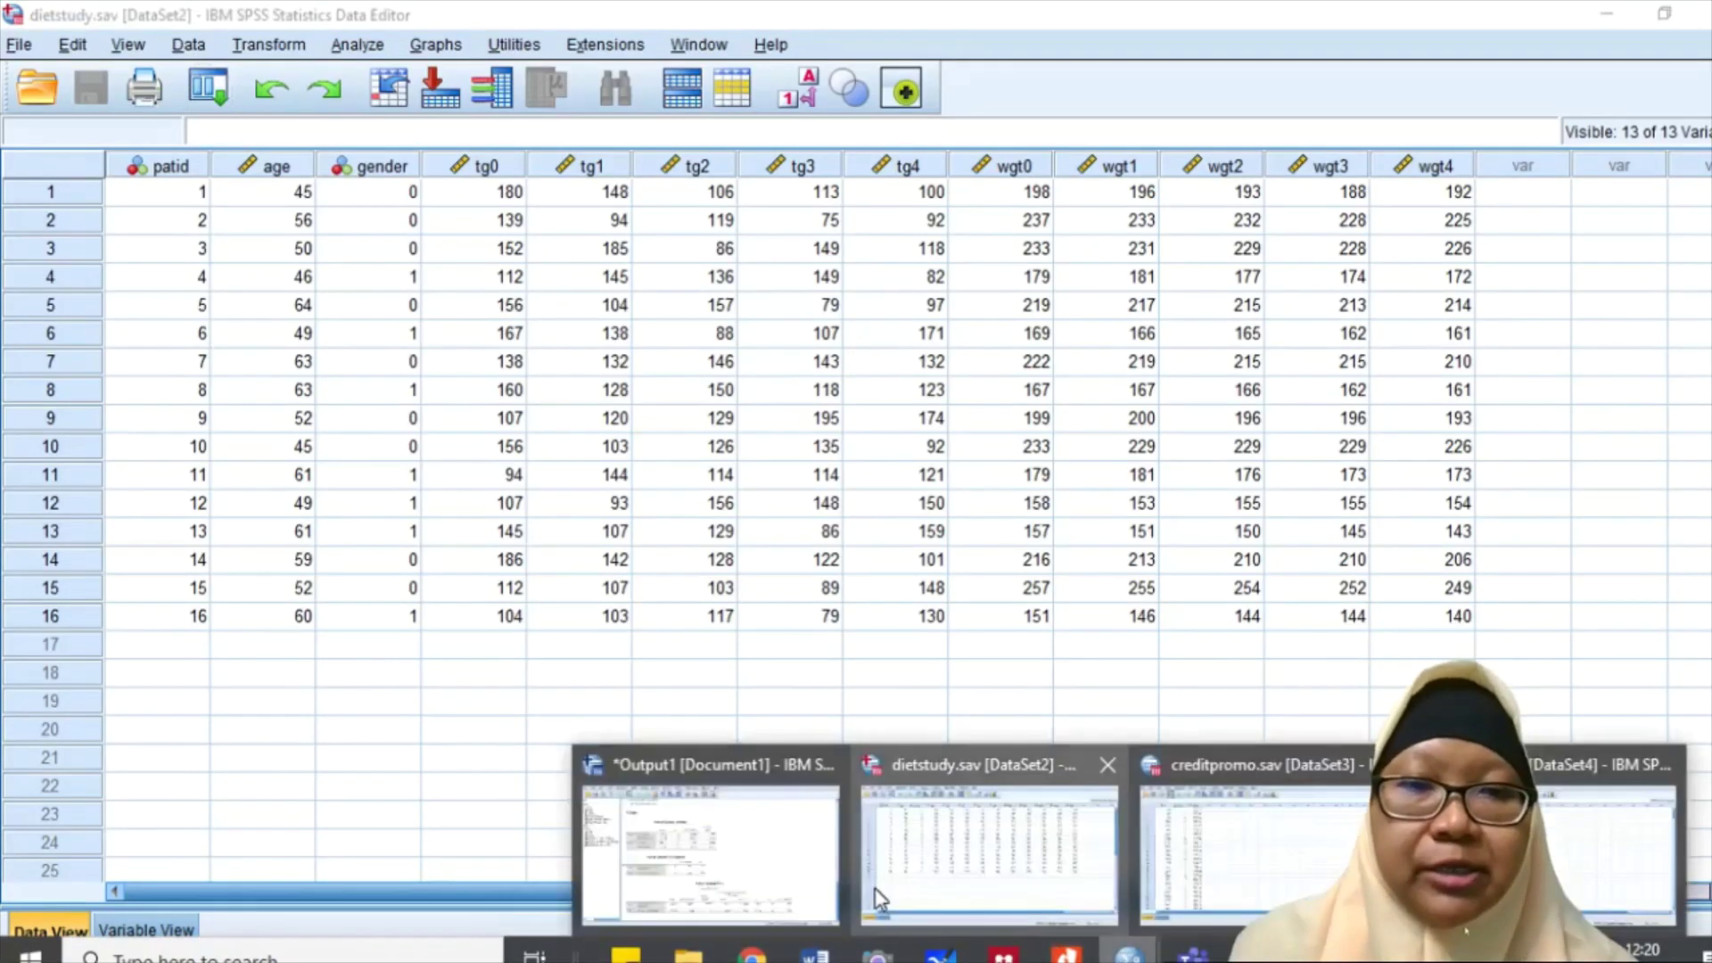
left_click(785, 864)
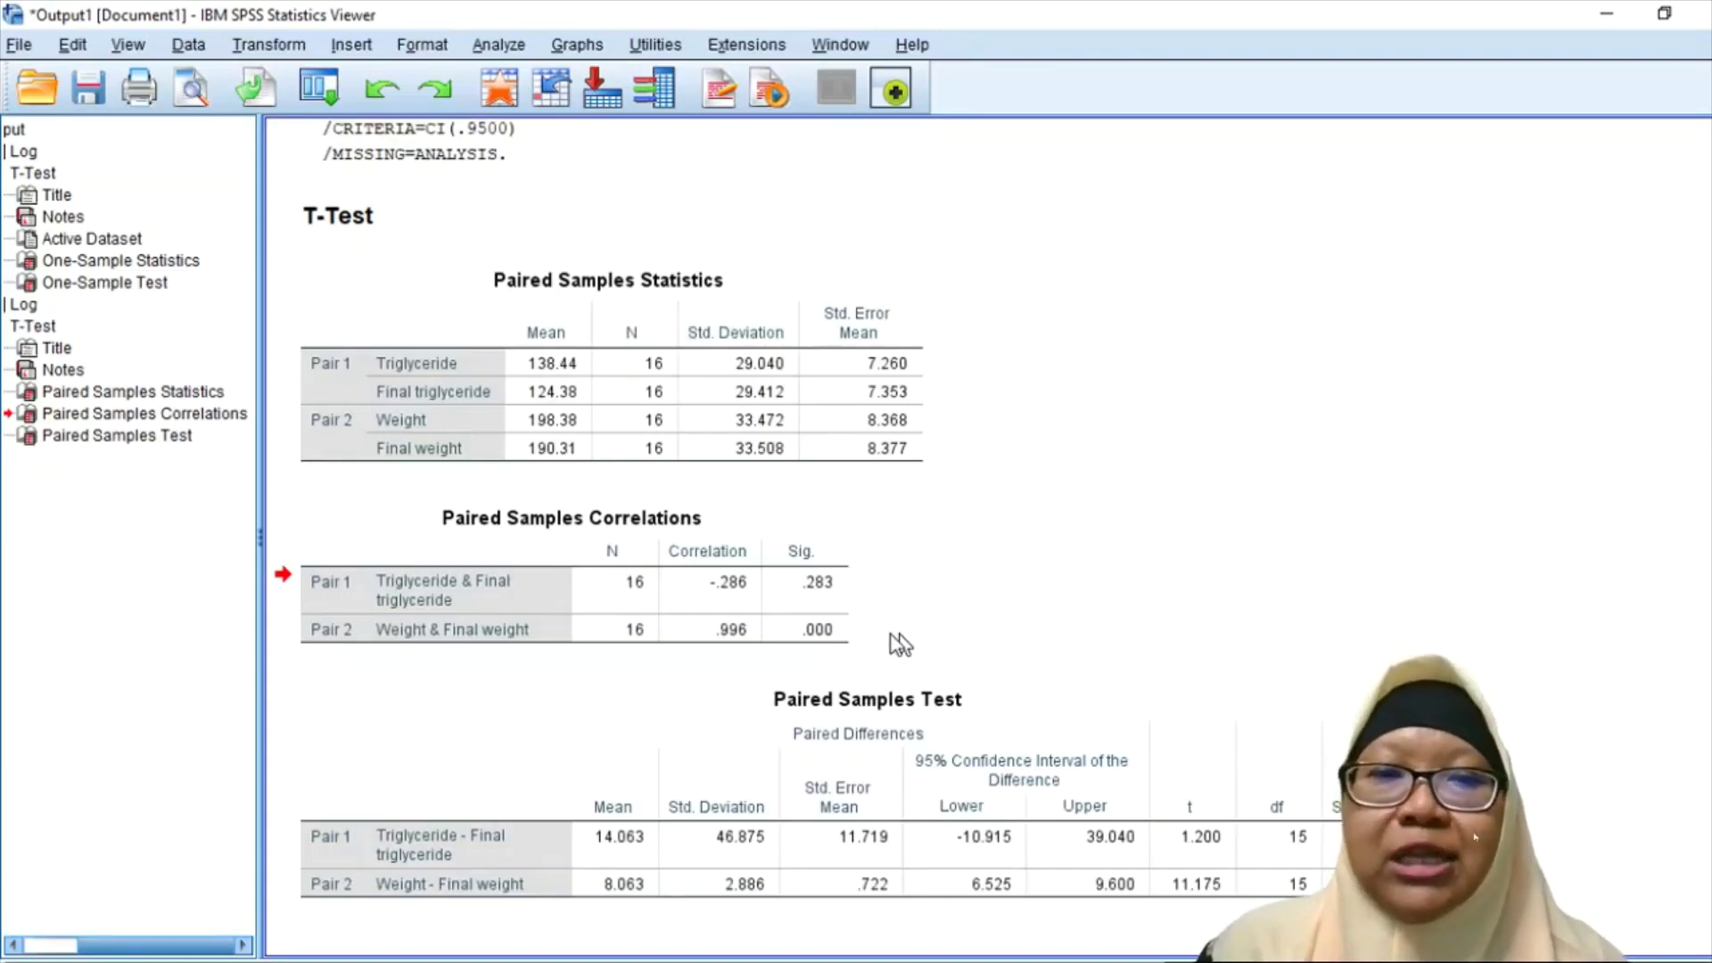
left_click(834, 629)
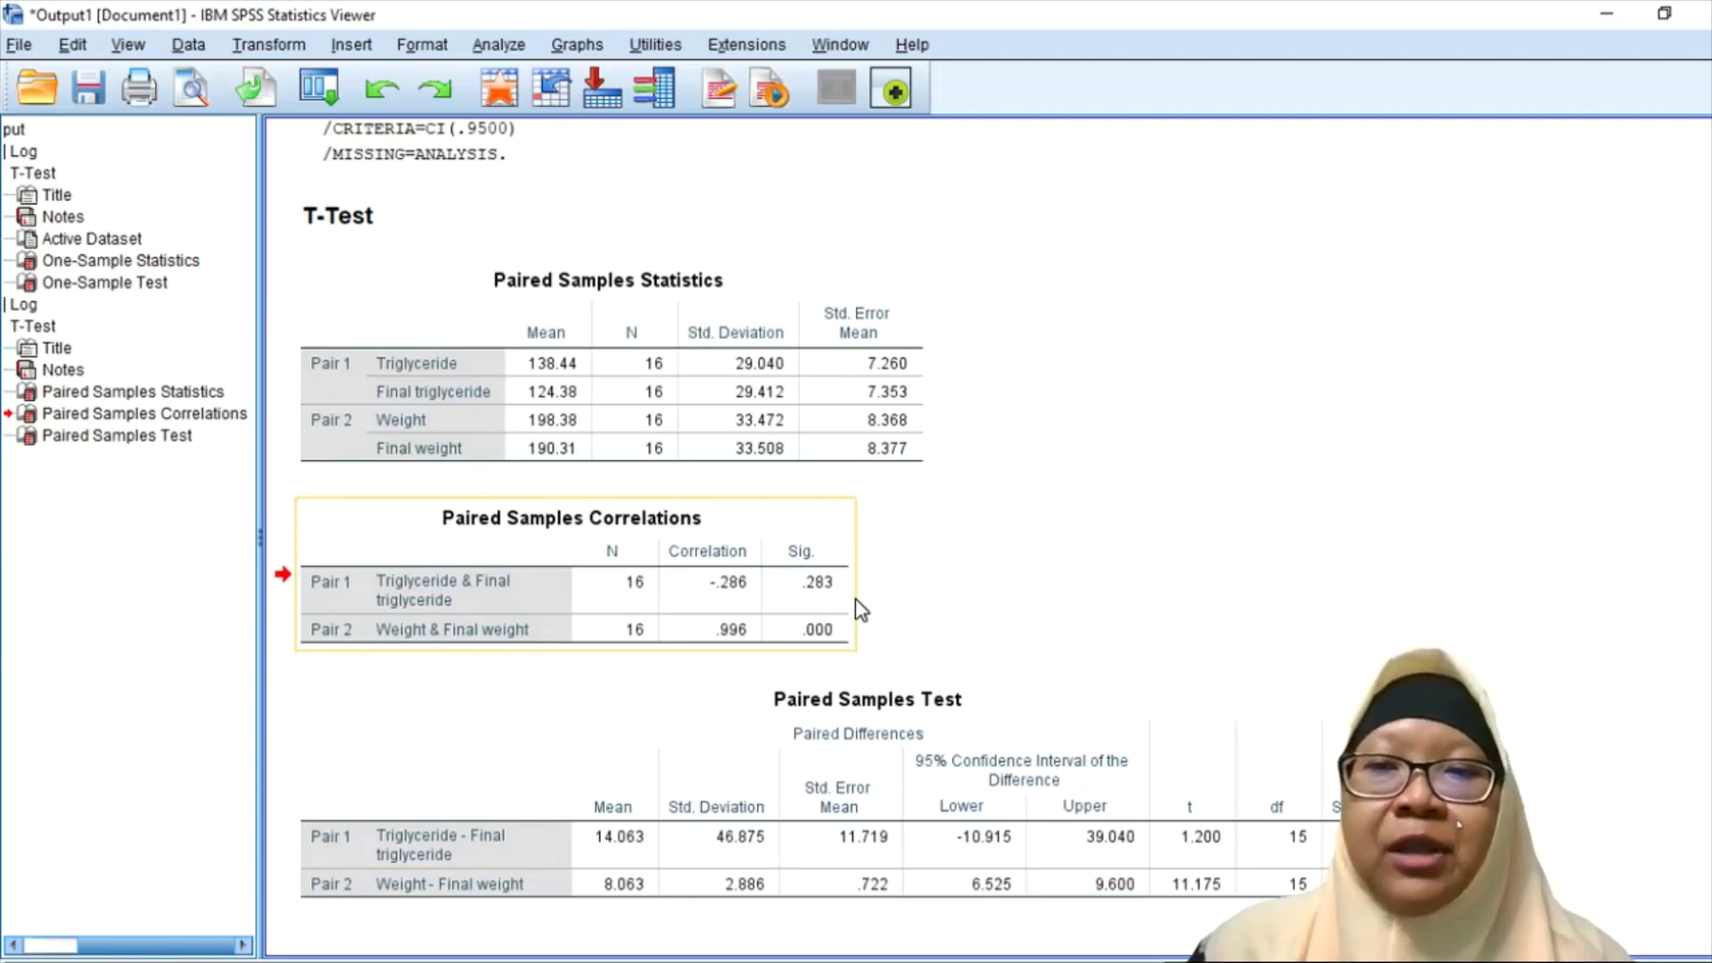
left_click(593, 700)
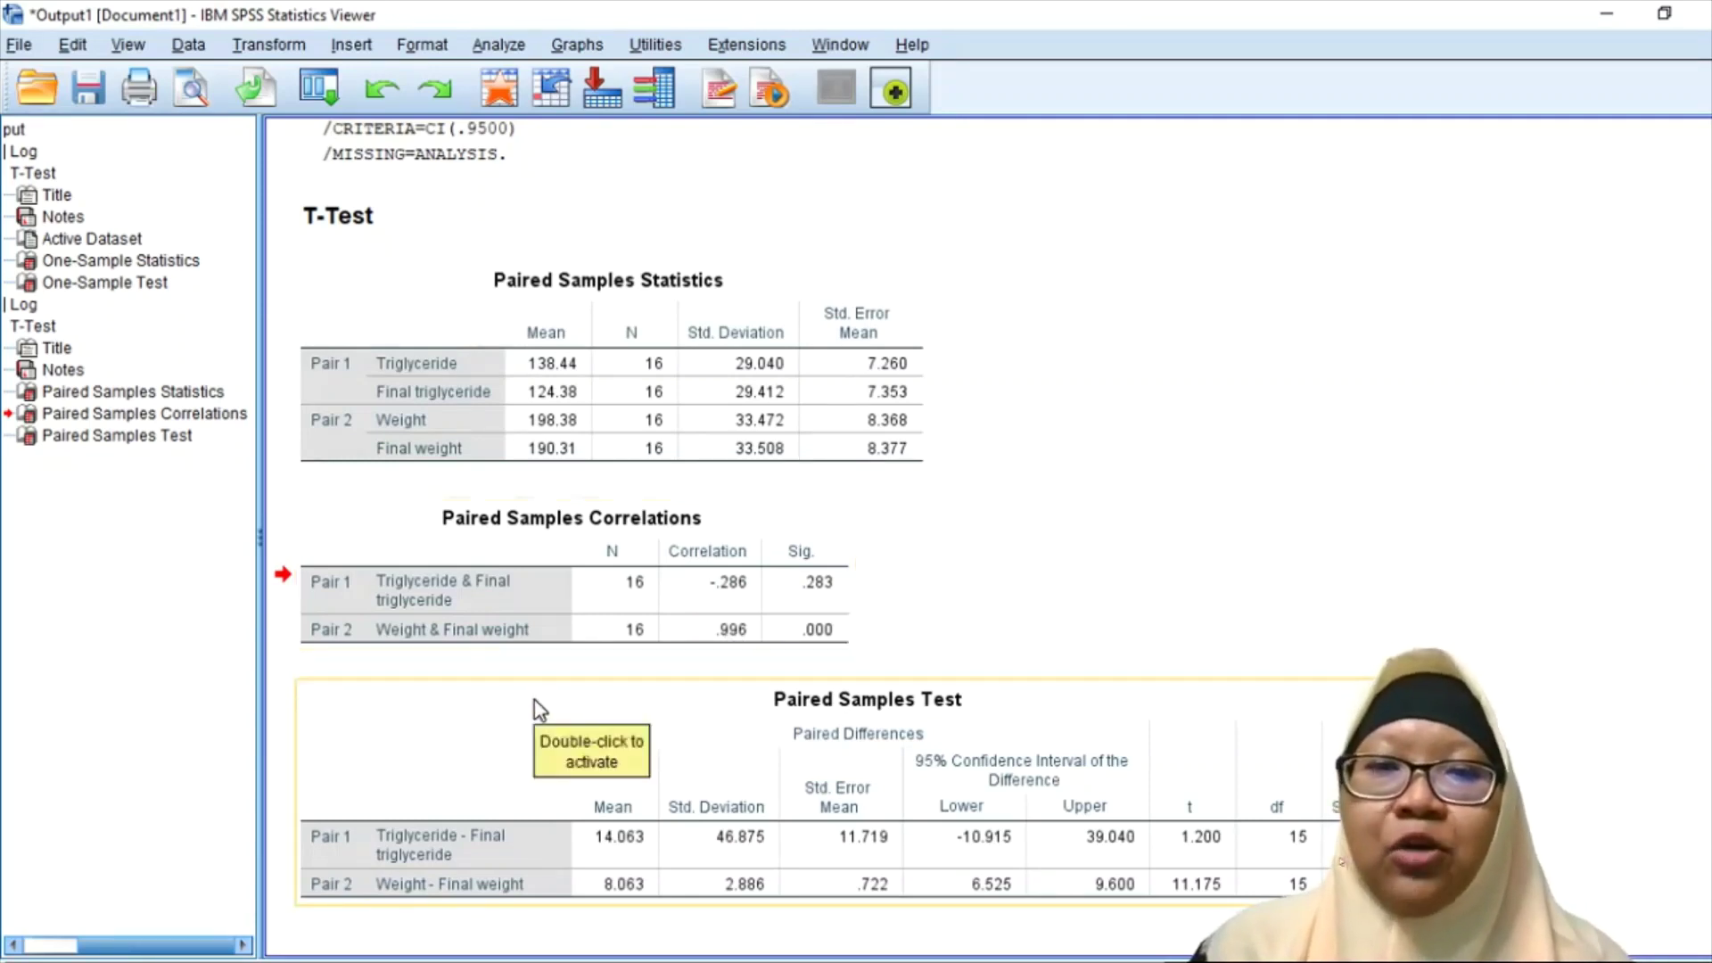
left_click(602, 676)
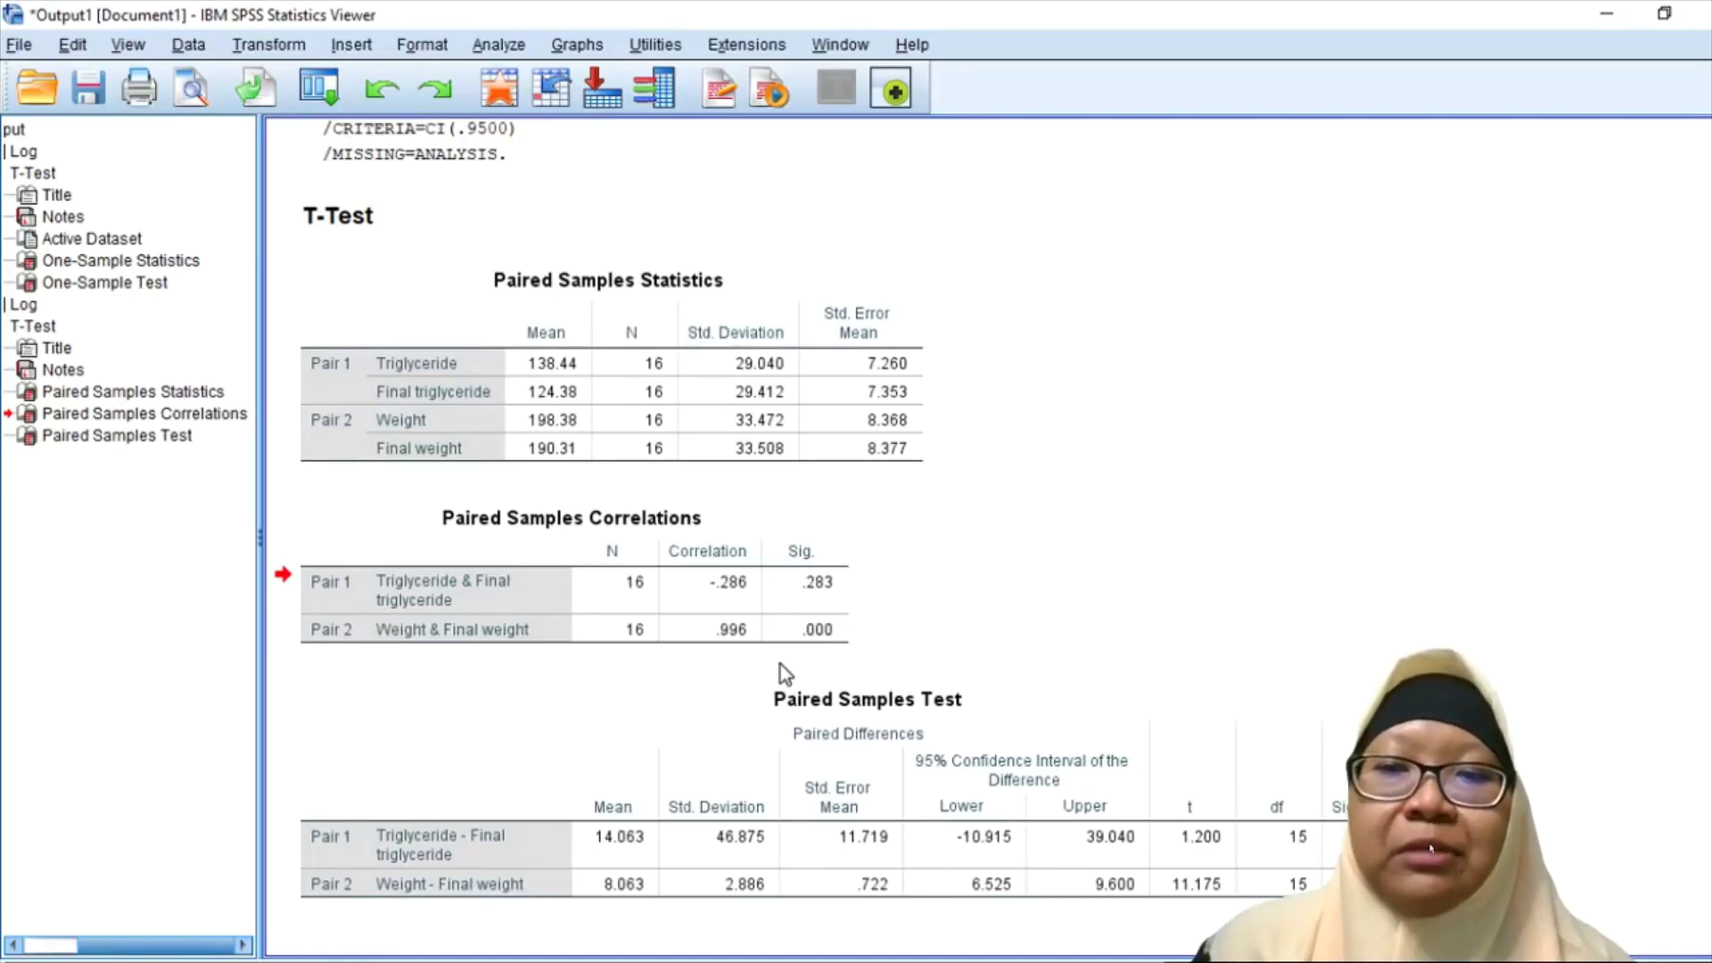
left_click(724, 655)
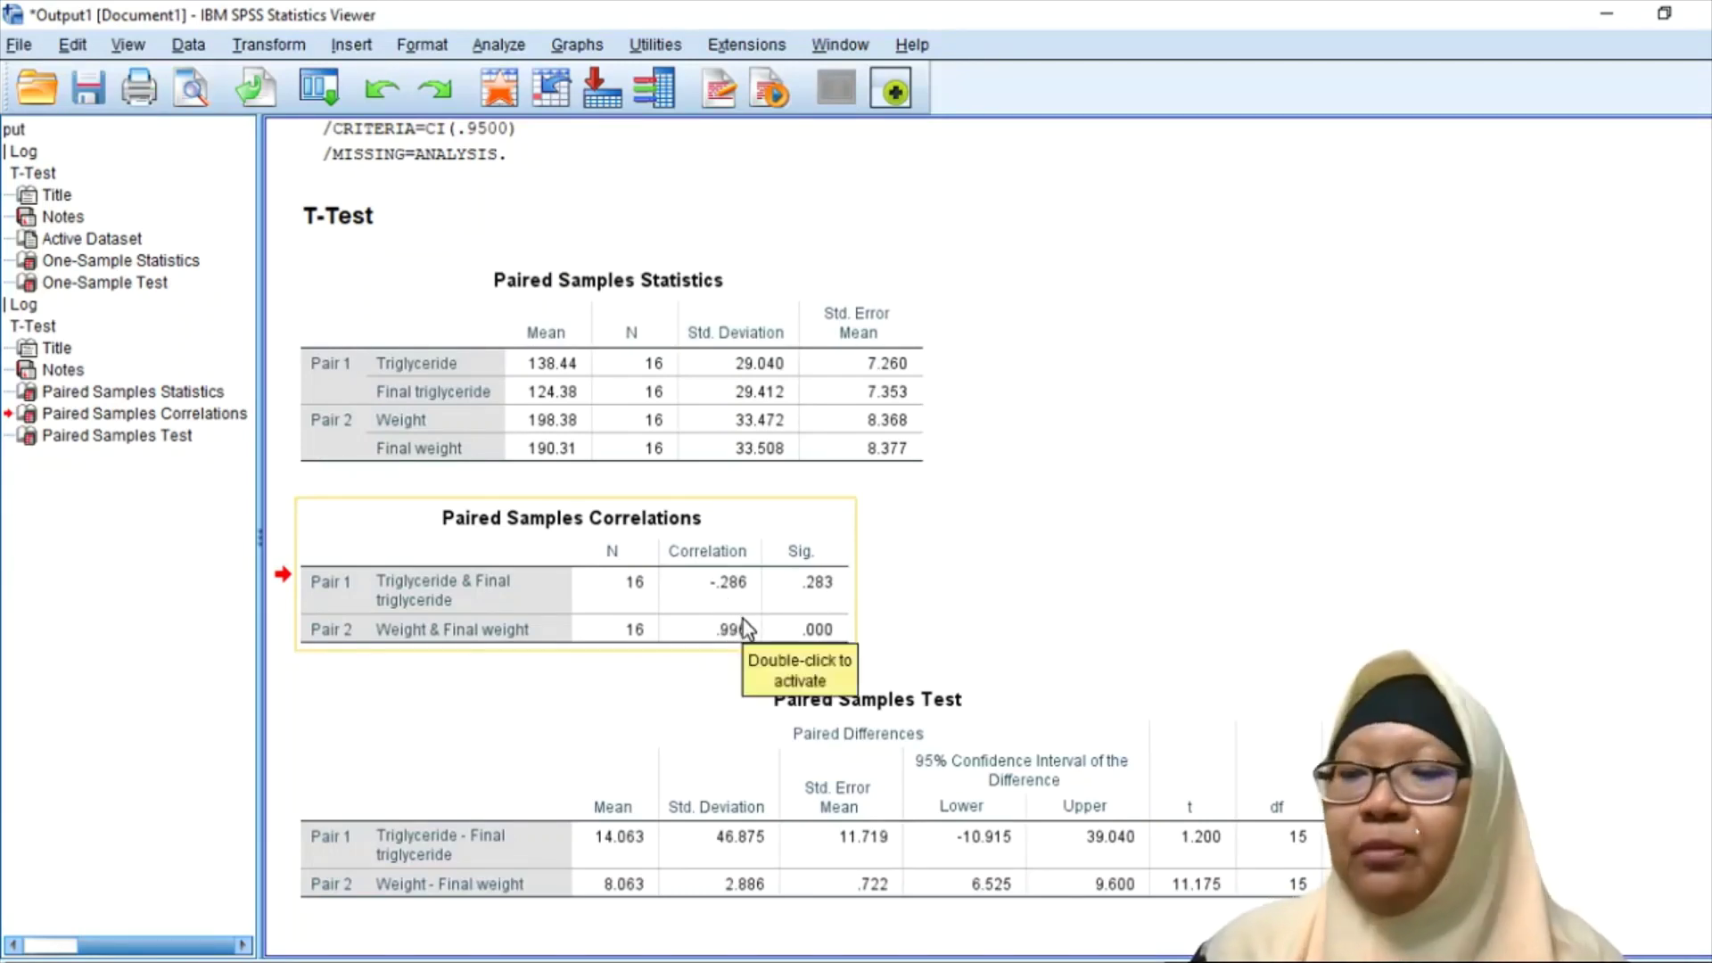
Step: Switch to the Chapter 8 & 9 PDF in Nitro Pro and read sections 8.2.1.3, Pearson Correlations, and 8.2.1.4, Paired Test Table
mouse_move(745, 959)
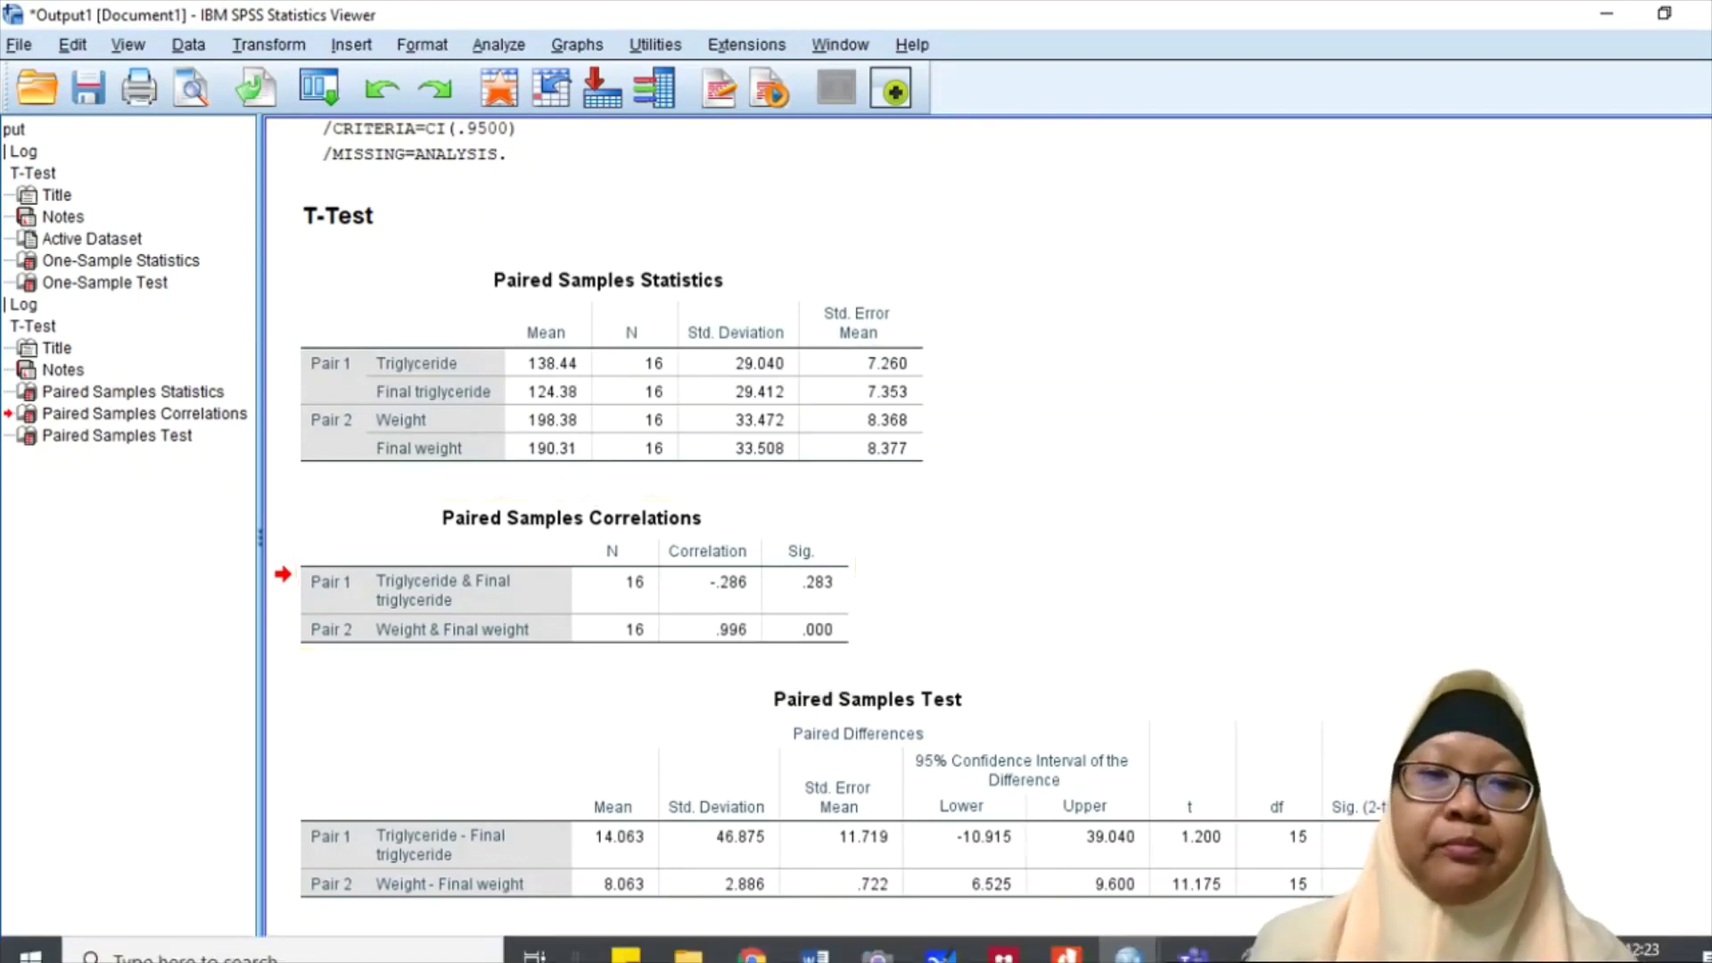
left_click(1066, 952)
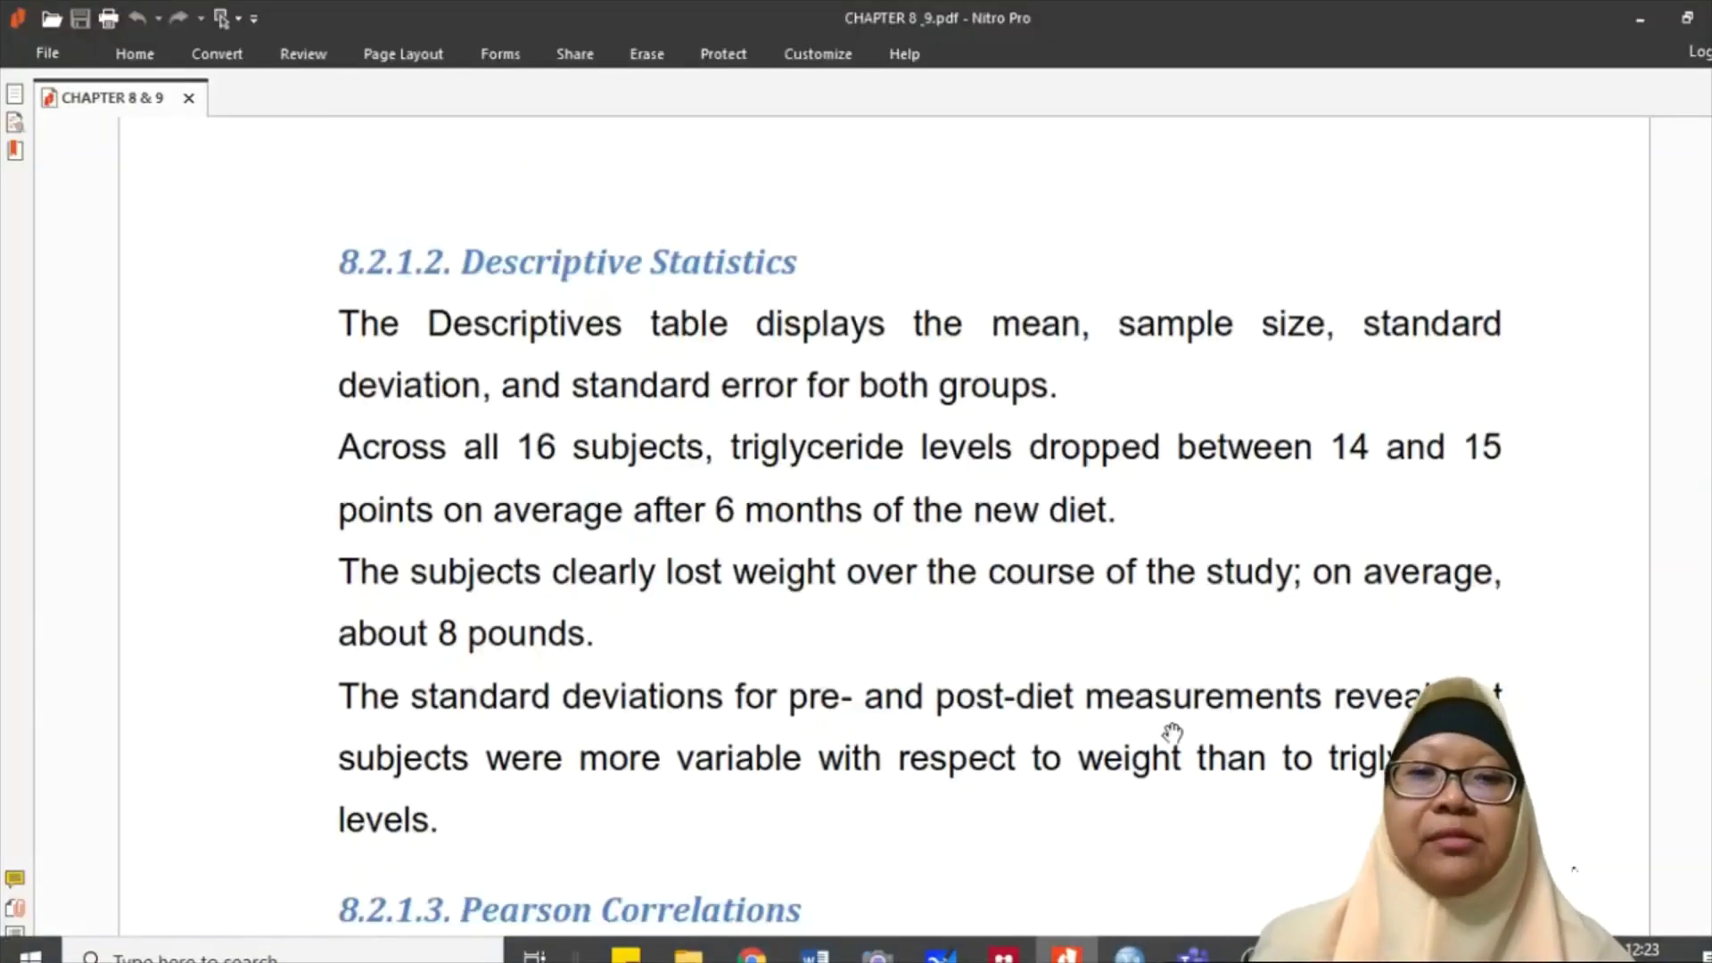
scroll(1171, 733, "down", 7)
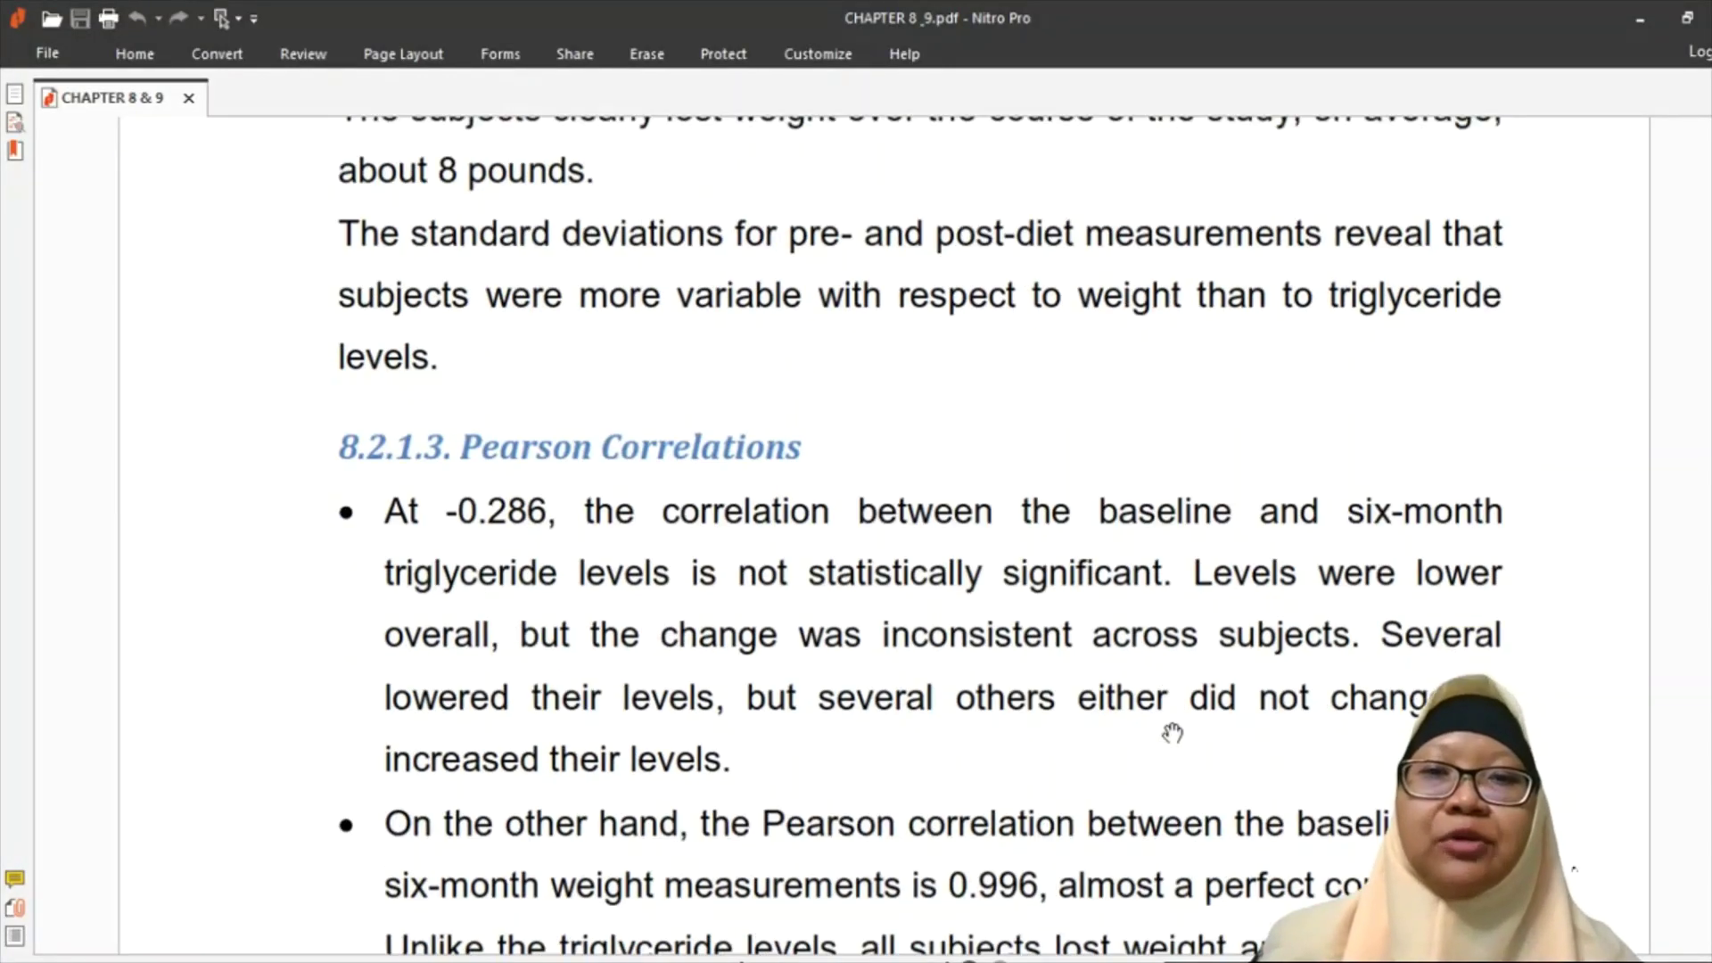
scroll(1171, 733, "down", 6)
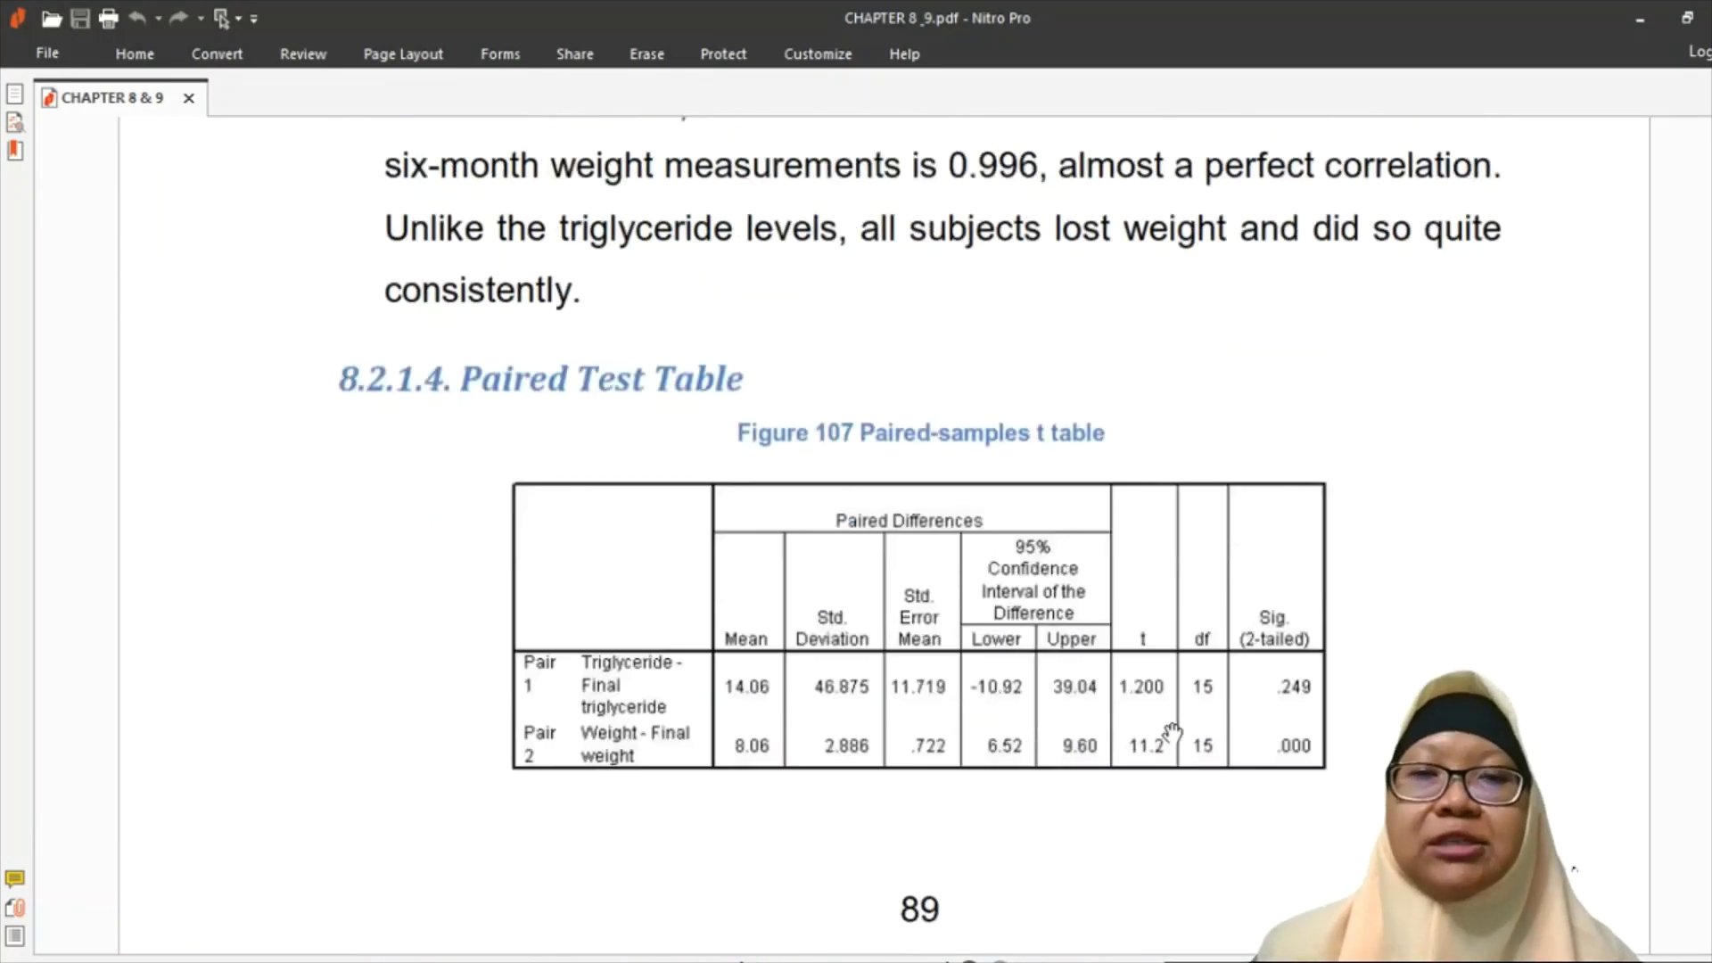
scroll(1171, 733, "down", 1)
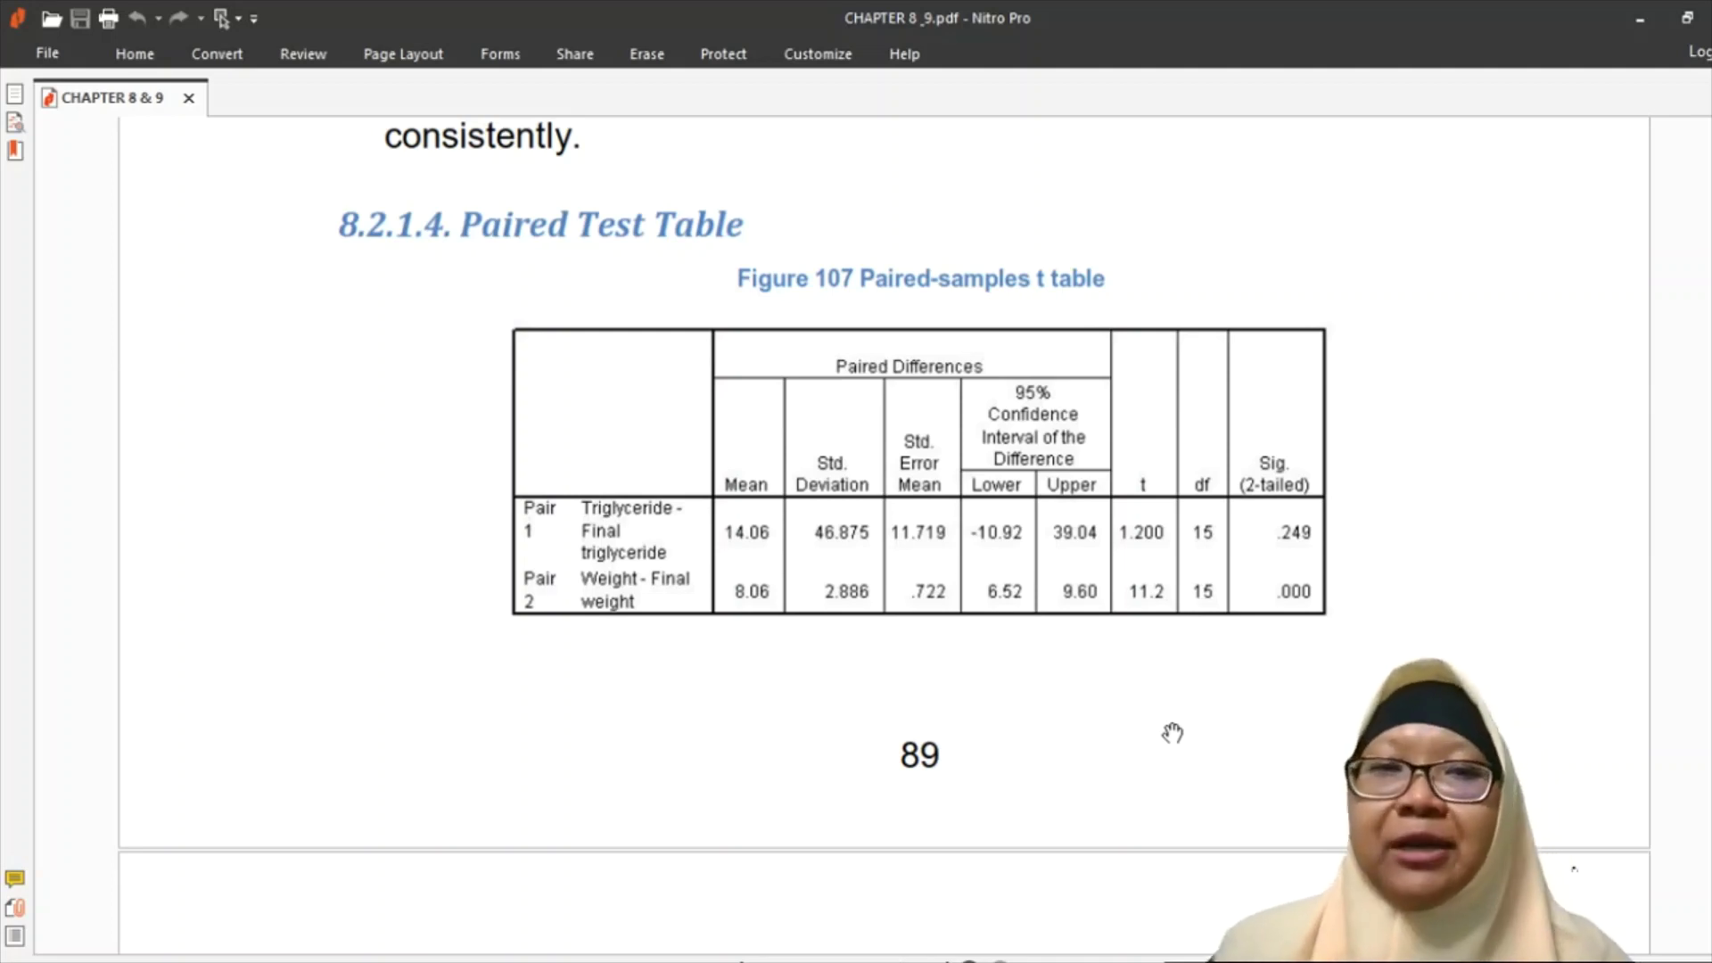
Step: Switch back to the SPSS output and examine the Paired Samples Test table's mean differences, confidence intervals, t, df and significance for both pairs
mouse_move(1526, 959)
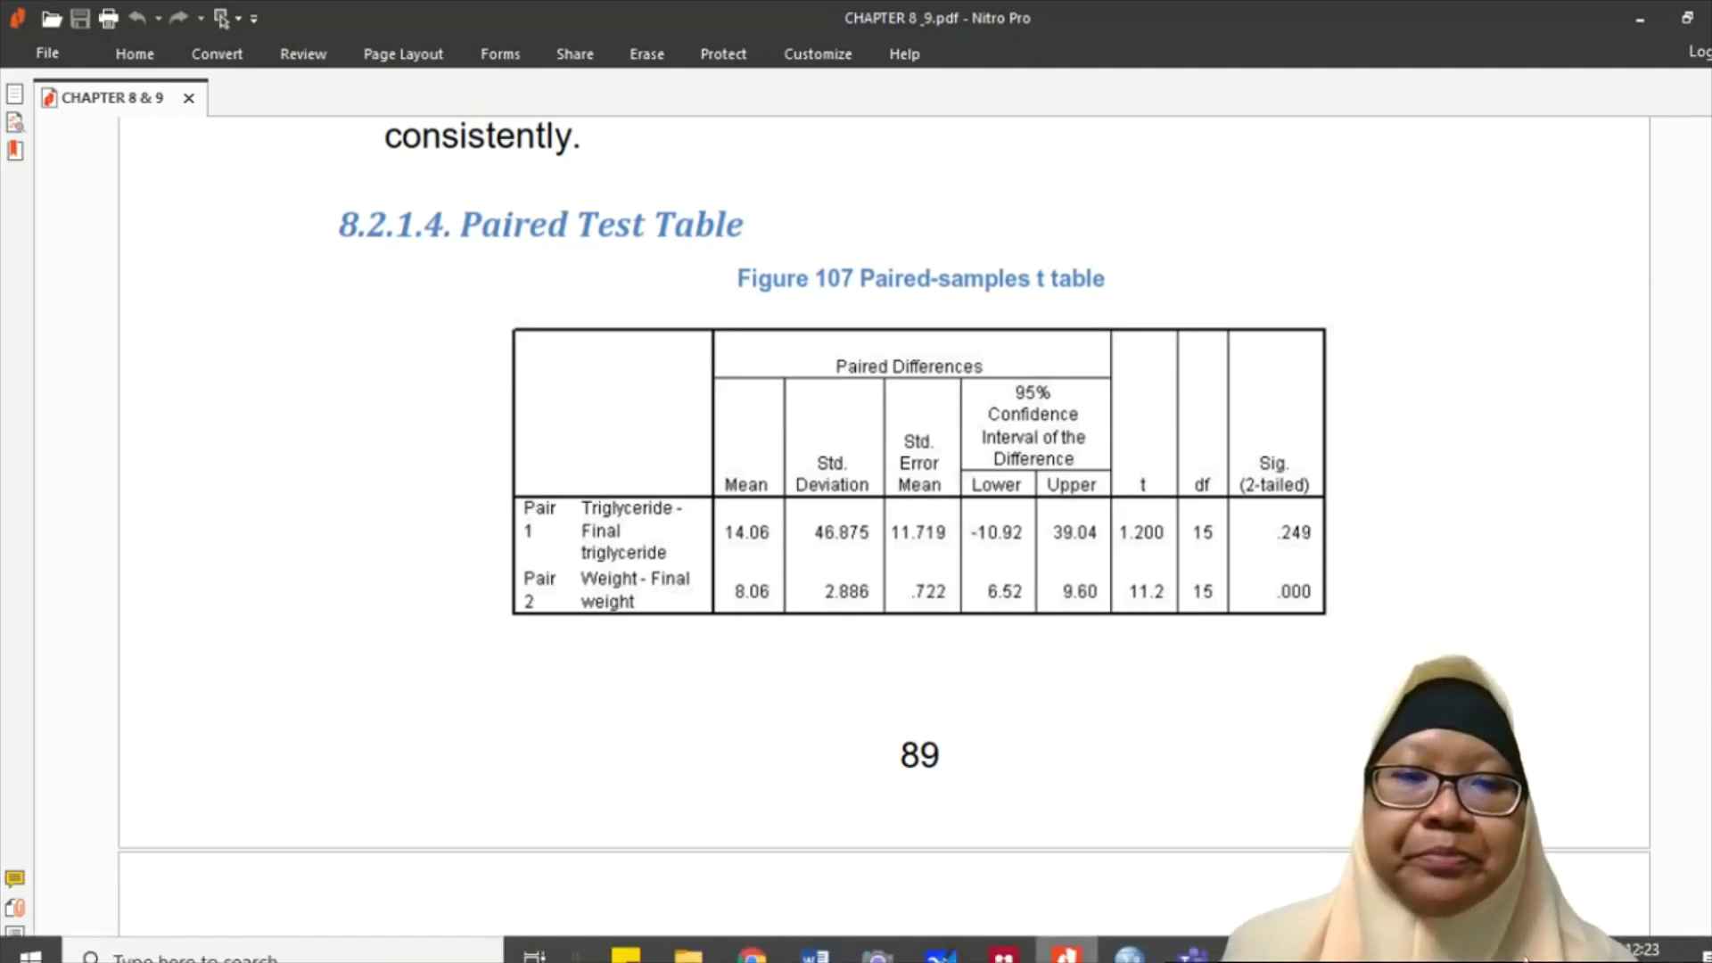
mouse_move(1128, 953)
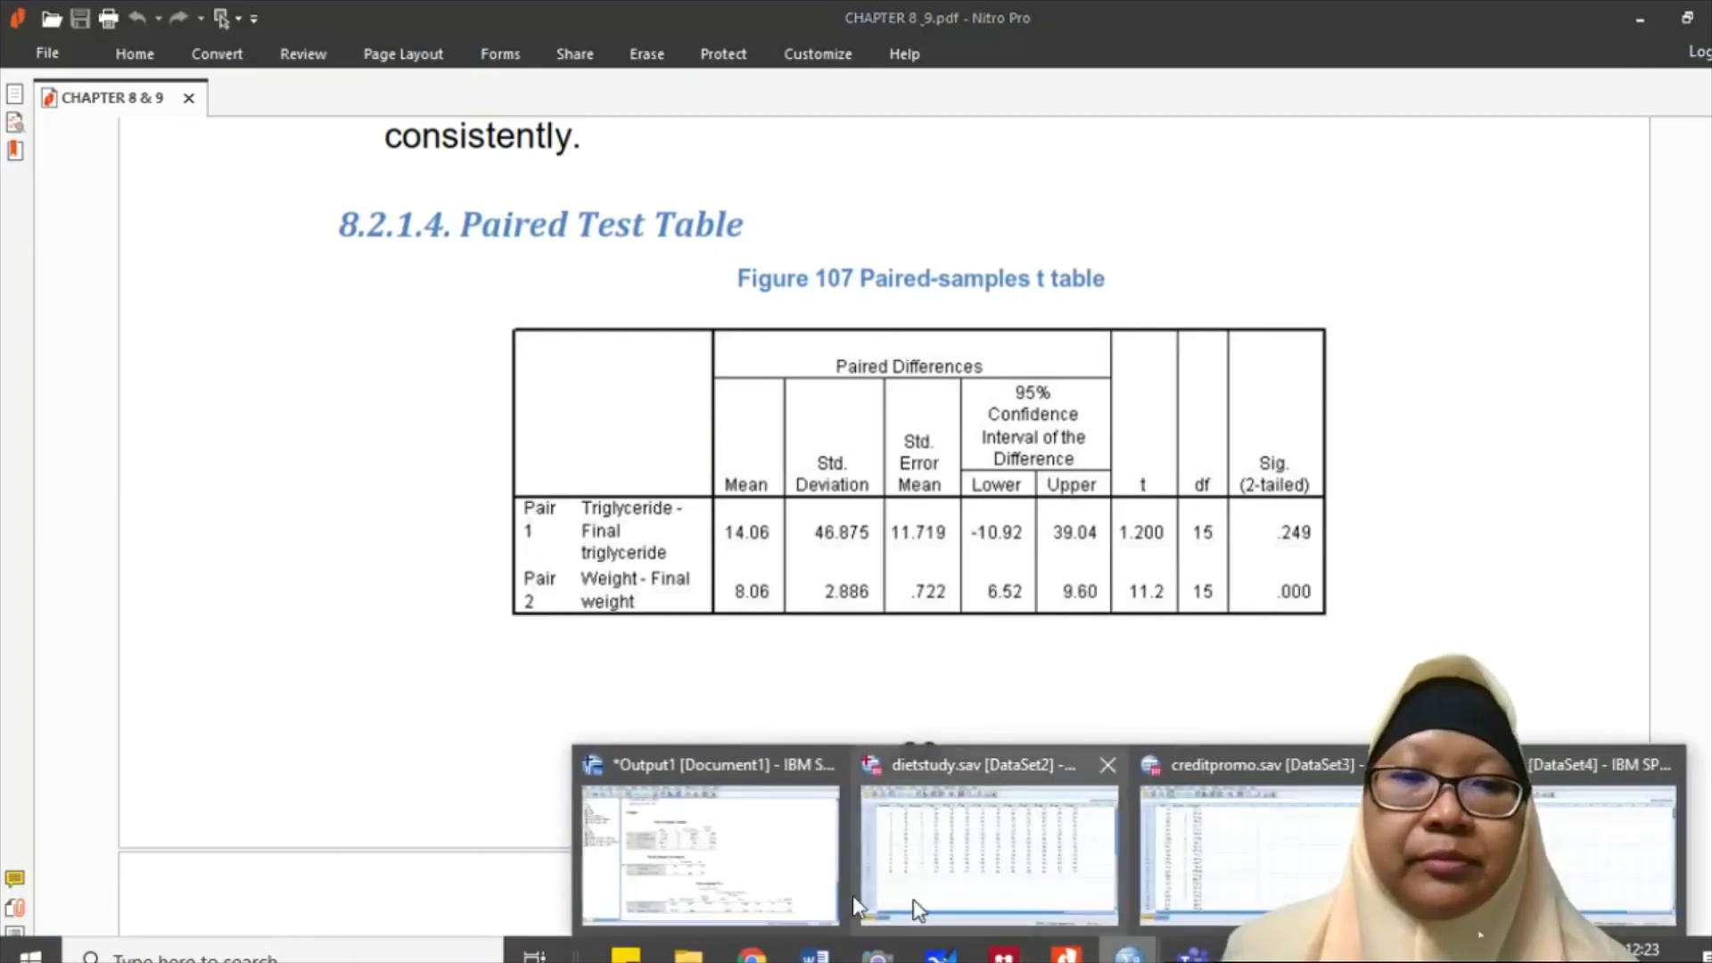
left_click(810, 894)
left_click(805, 885)
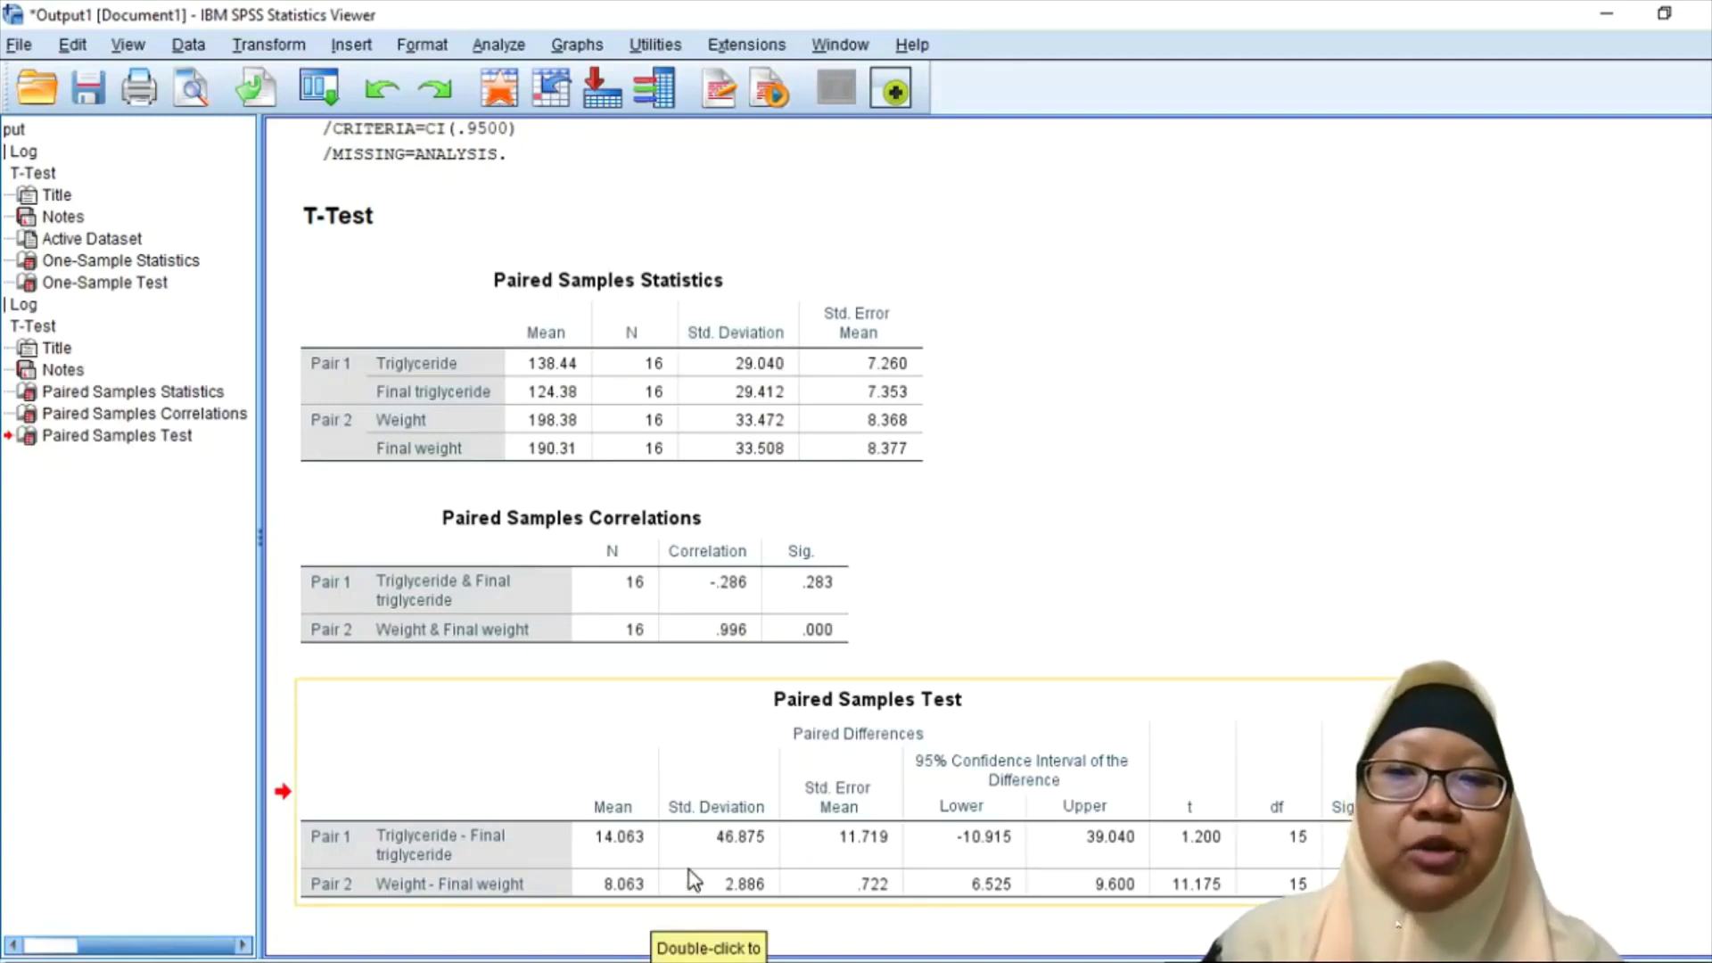
left_click(626, 919)
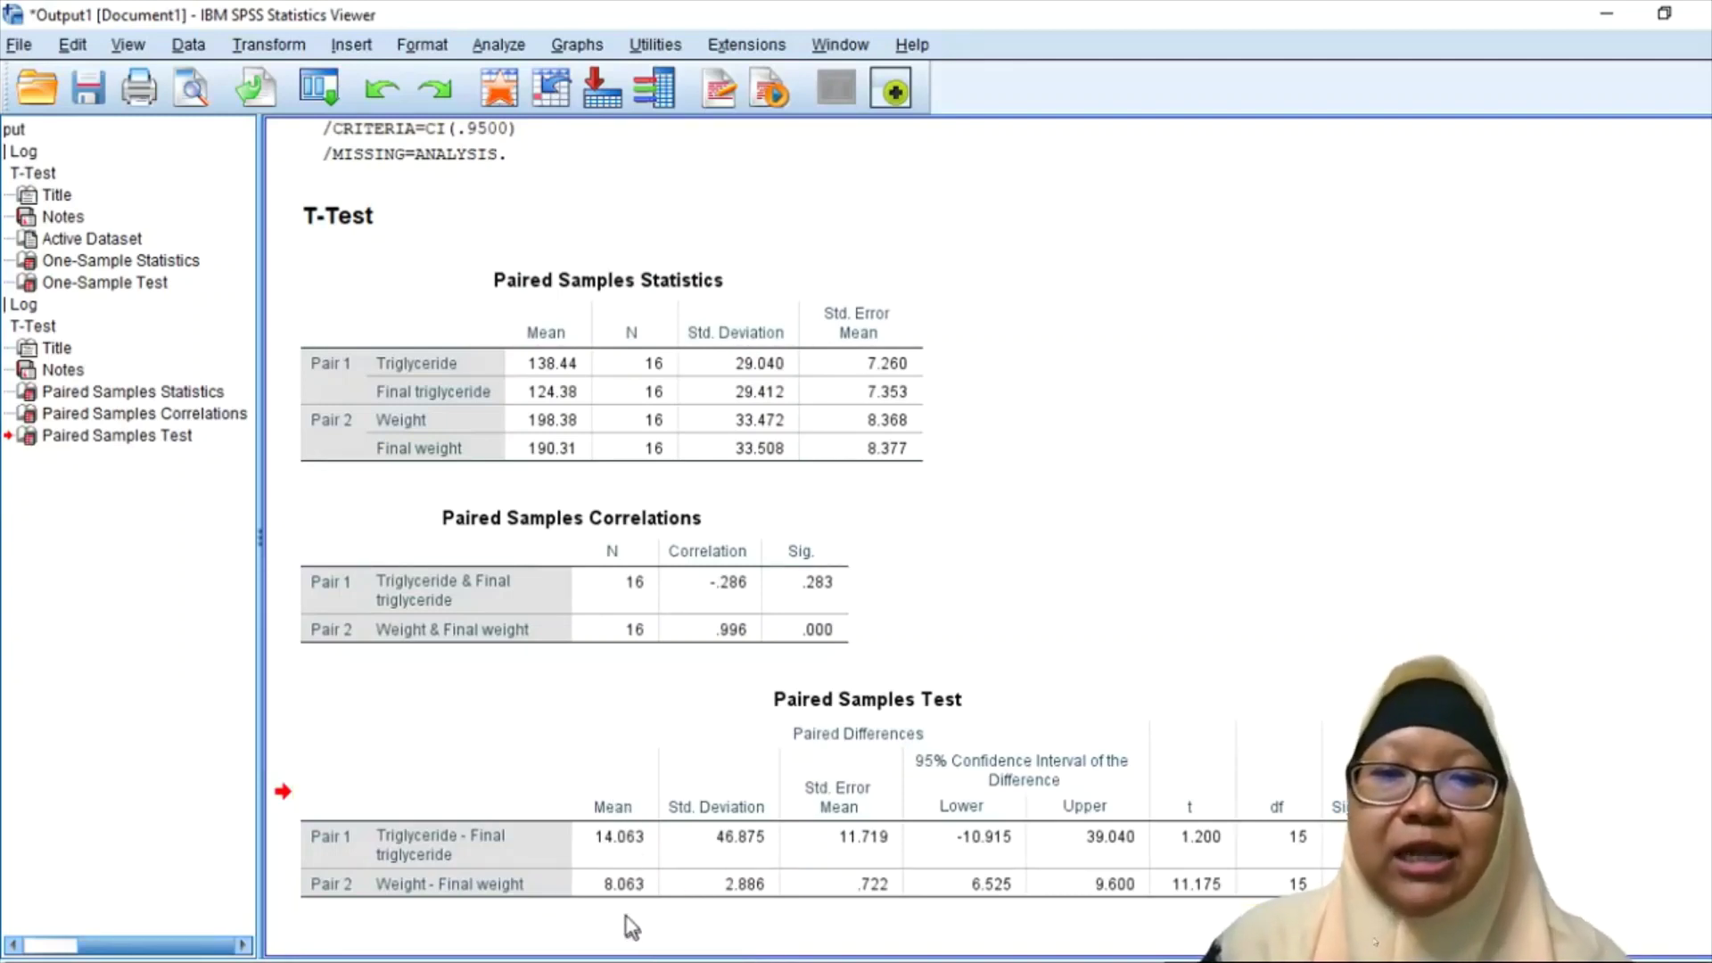
left_click(657, 903)
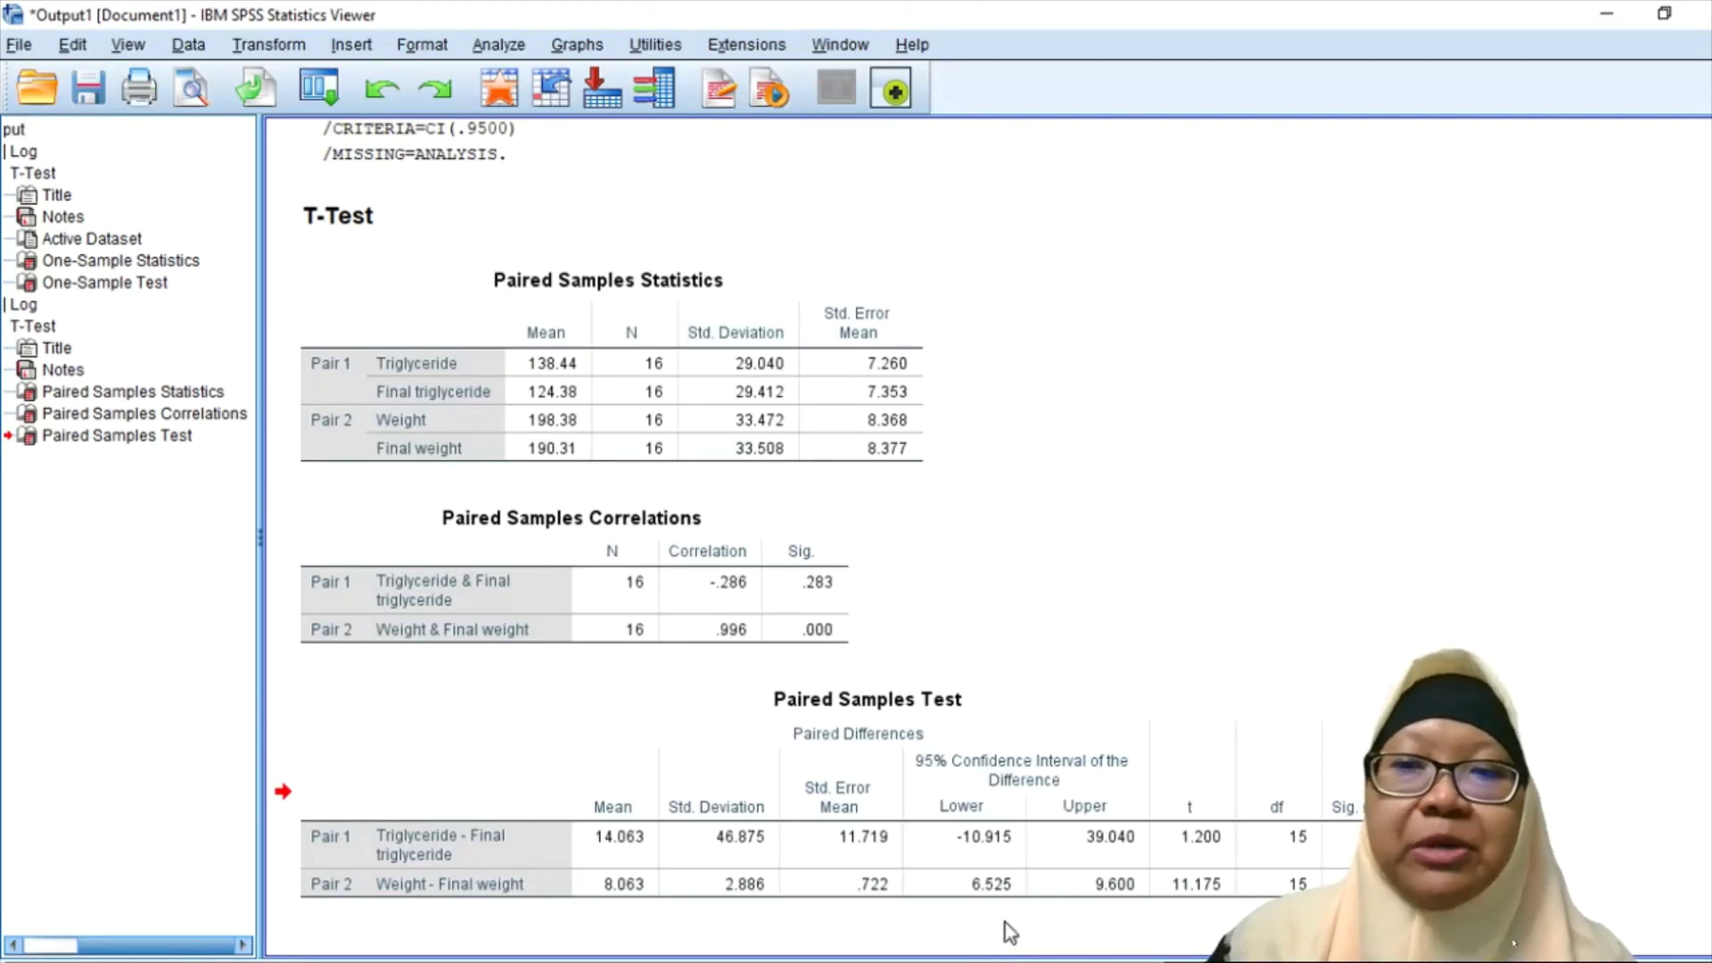
left_click(909, 777)
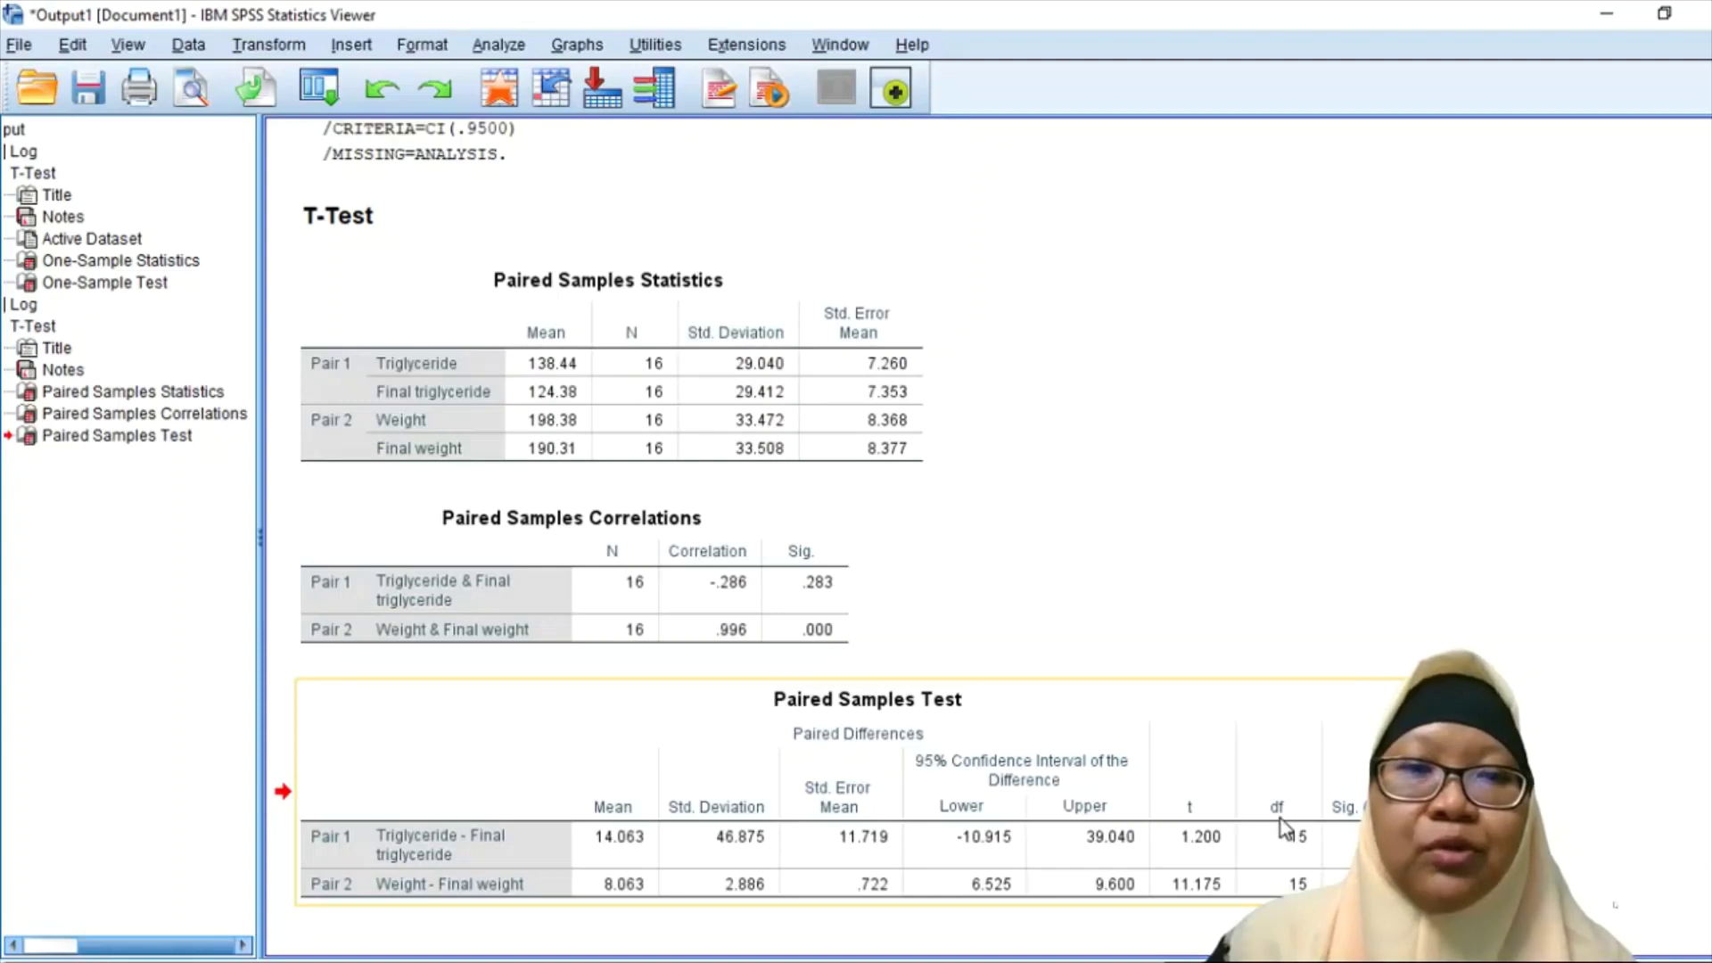
left_click(841, 537)
left_click(1175, 754)
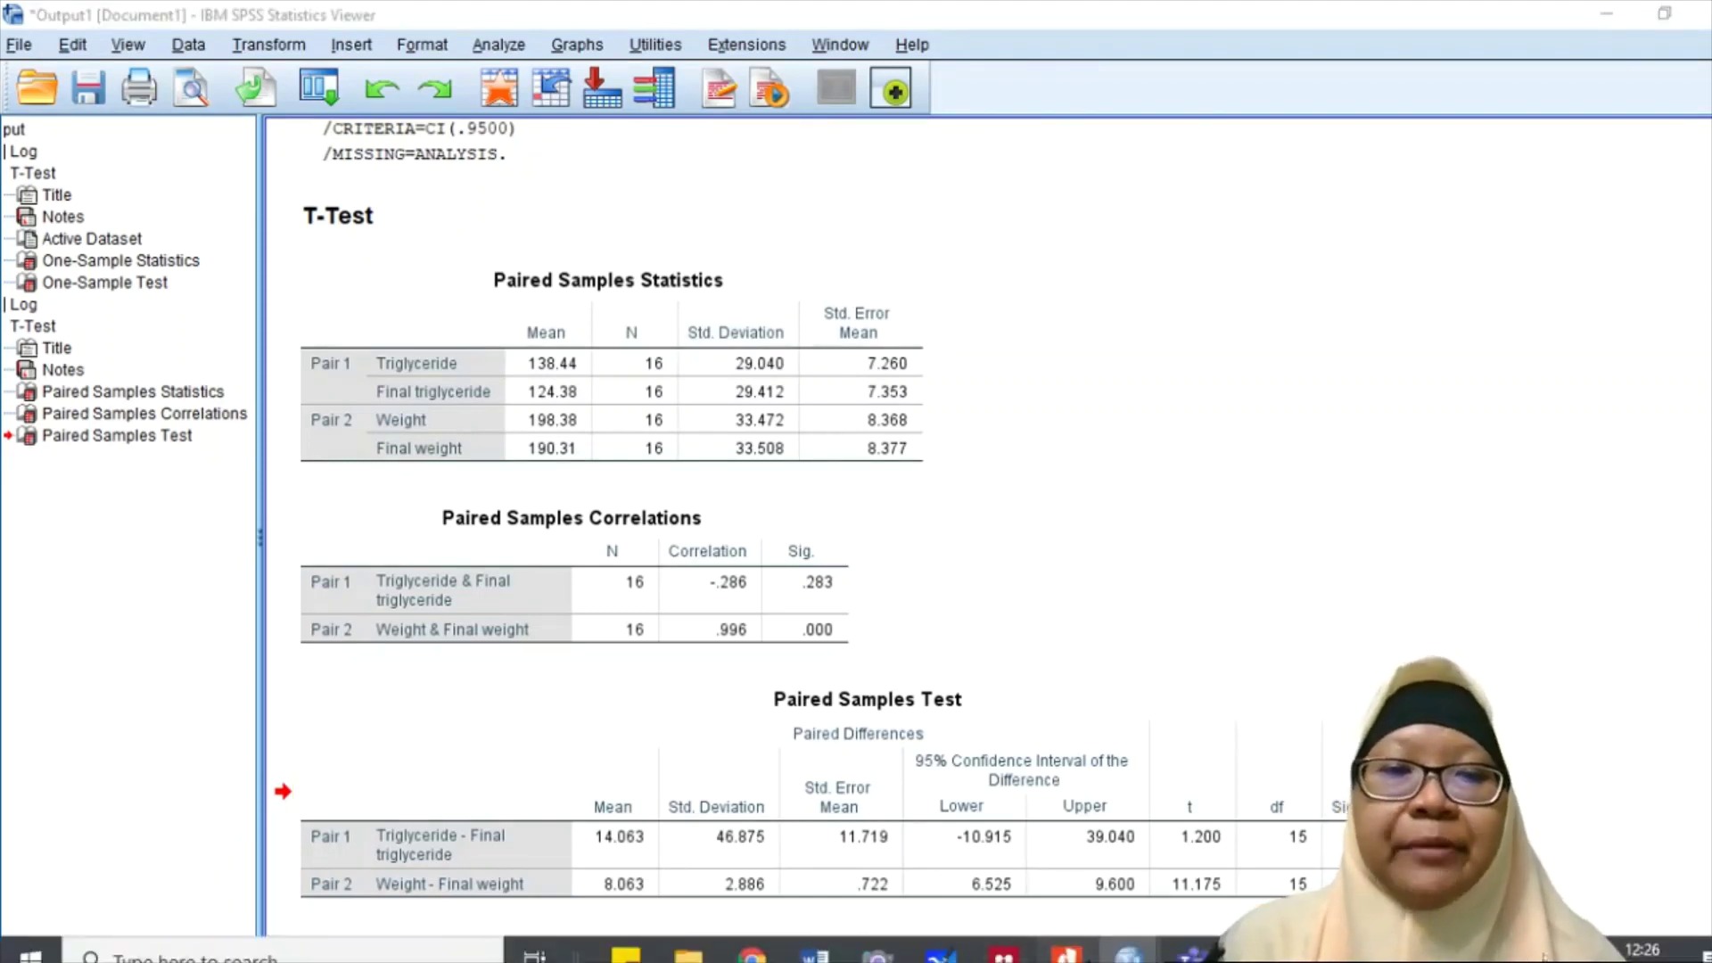
Step: Return to the Nitro Pro PDF and read the Paired Test Table column explanations through to section 8.2.2, Summary
left_click(1065, 952)
scroll(1091, 723, "down", 10)
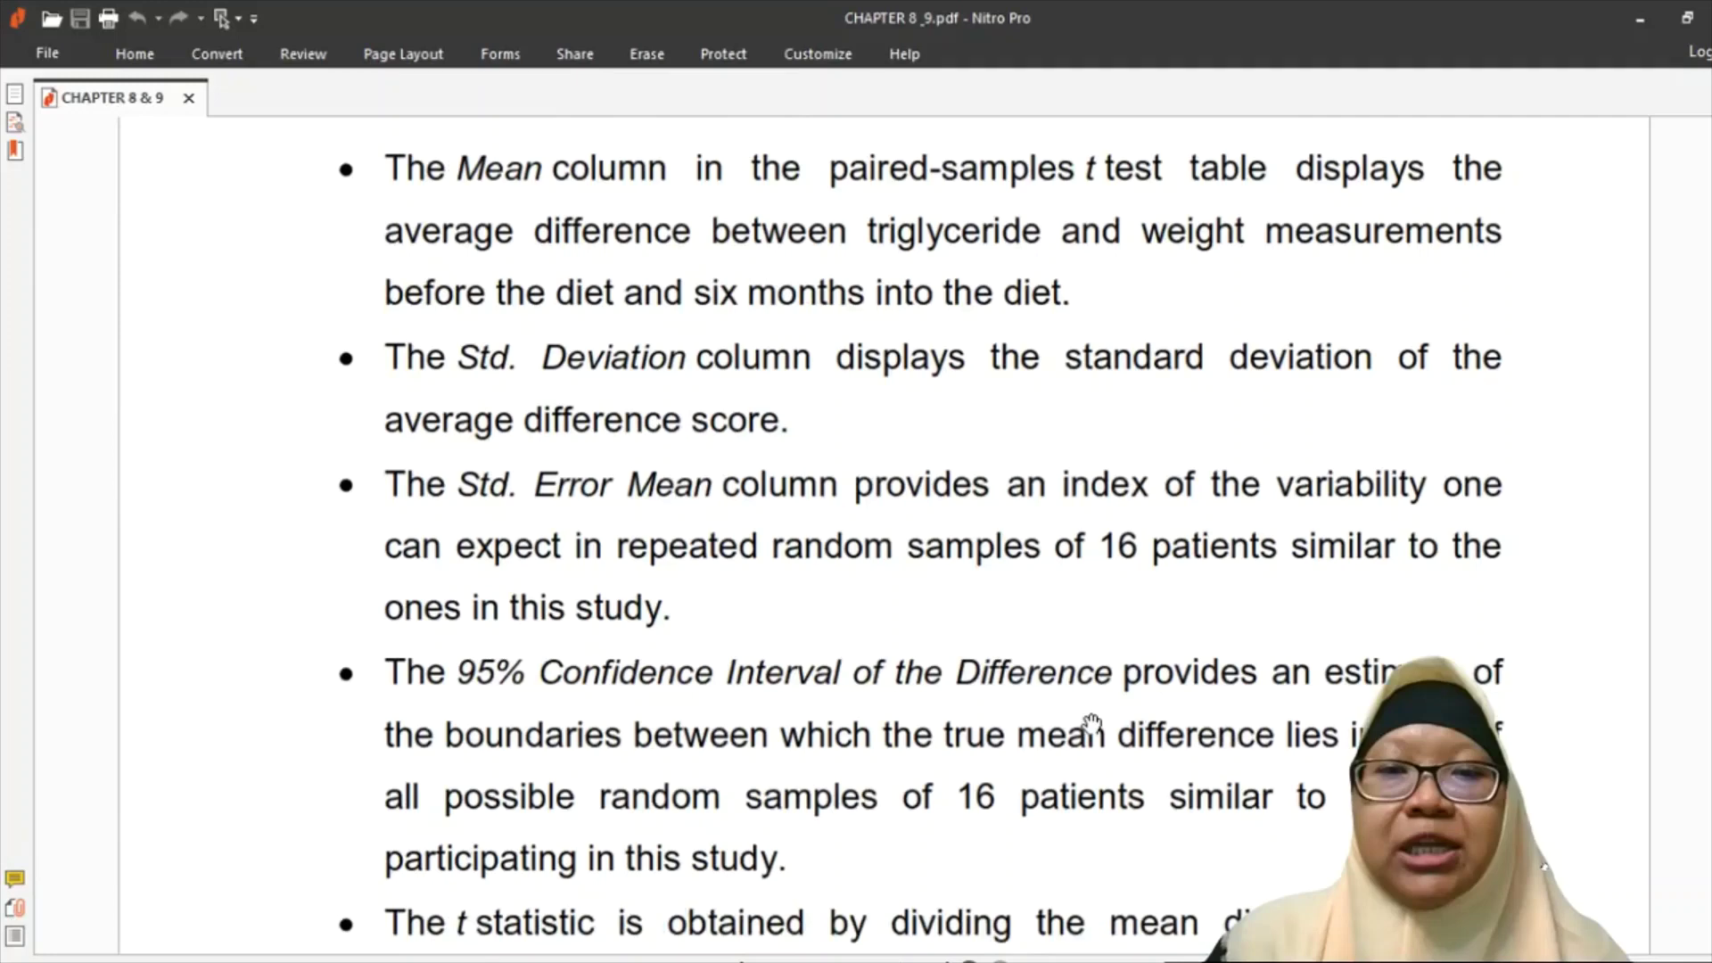
scroll(1092, 723, "down", 5)
scroll(1092, 723, "down", 7)
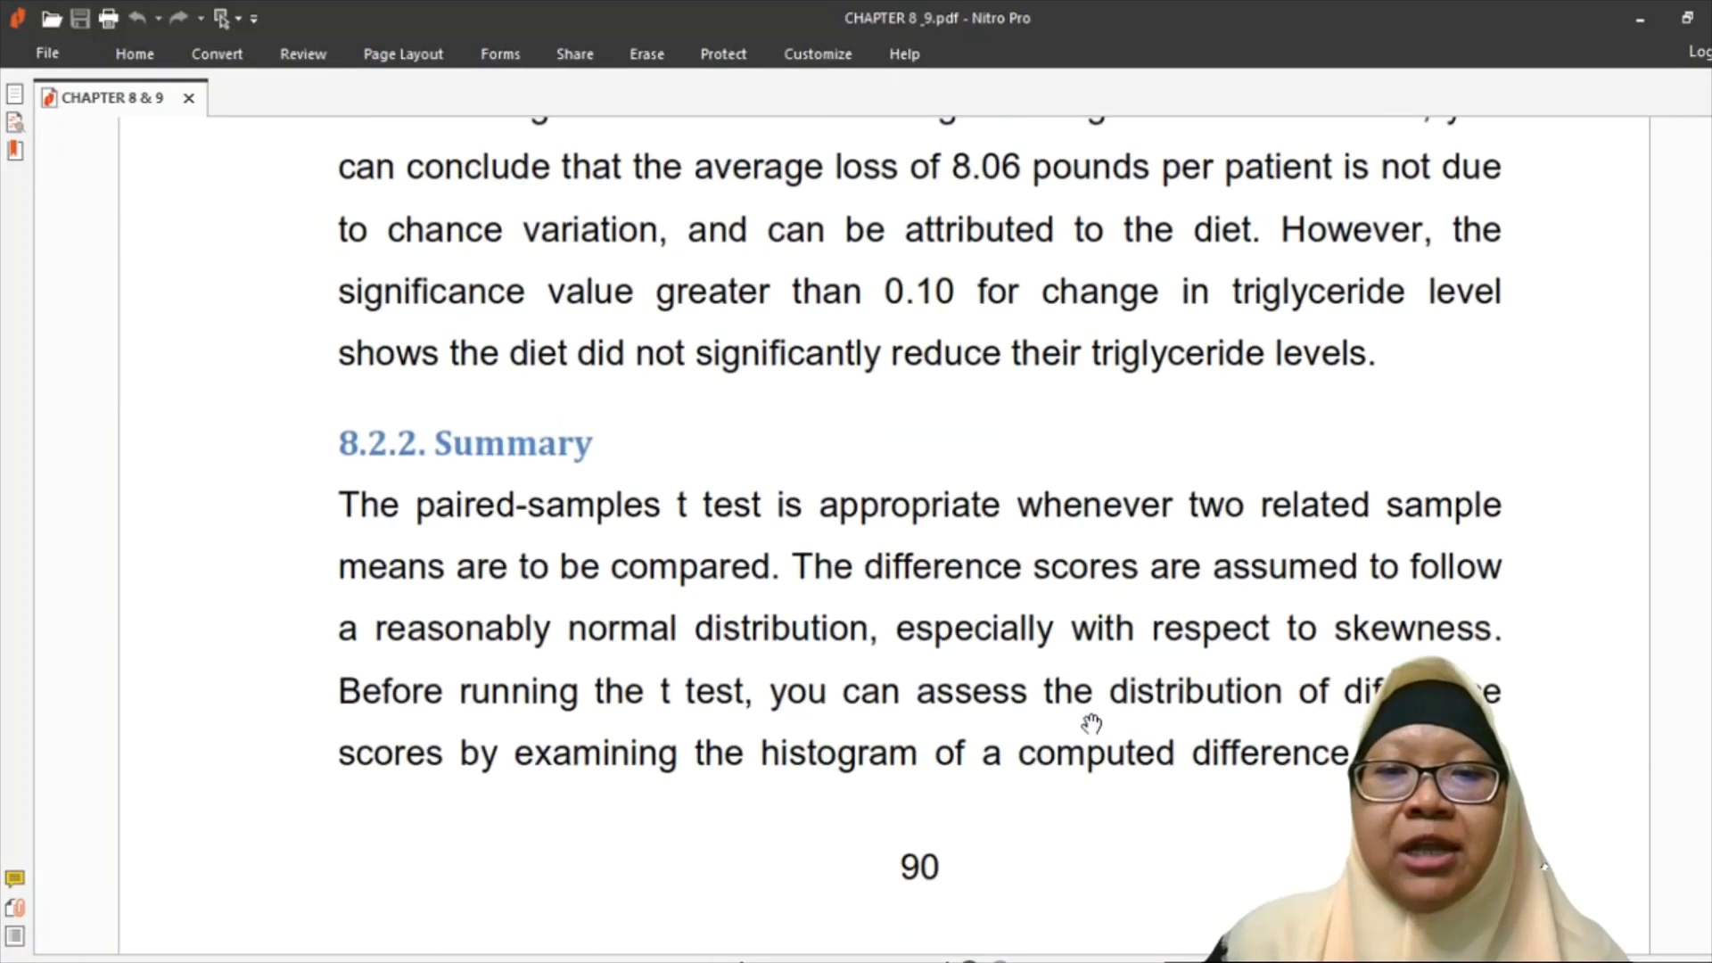
scroll(1092, 723, "down", 1)
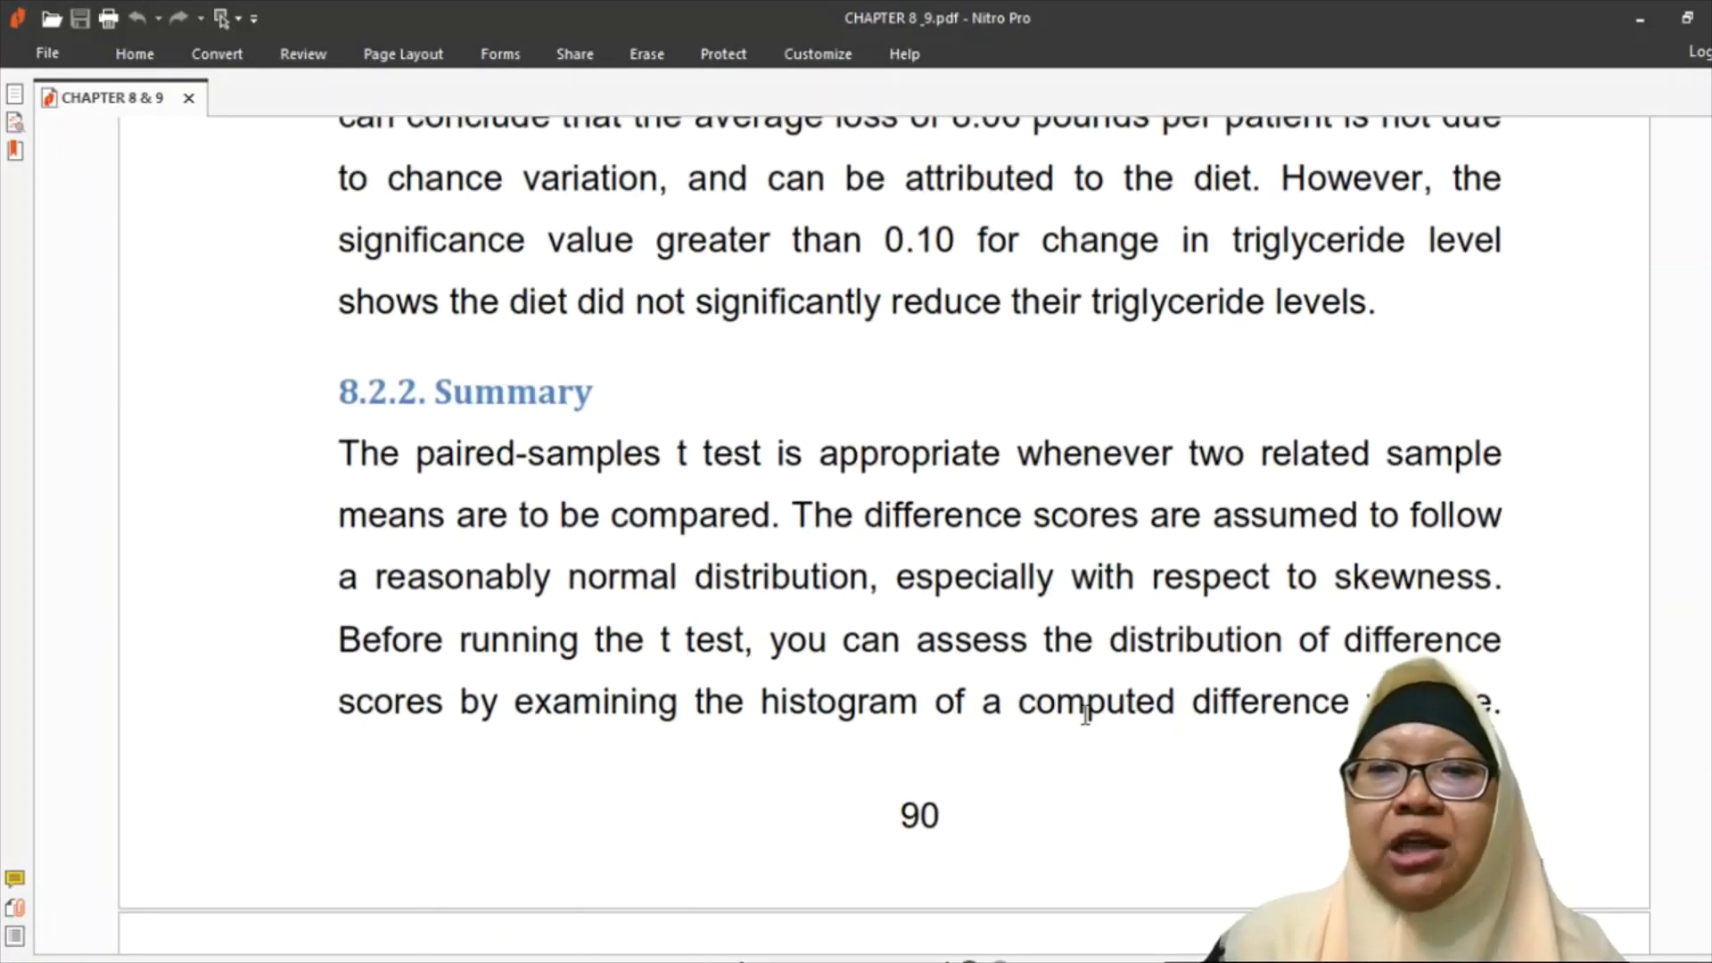